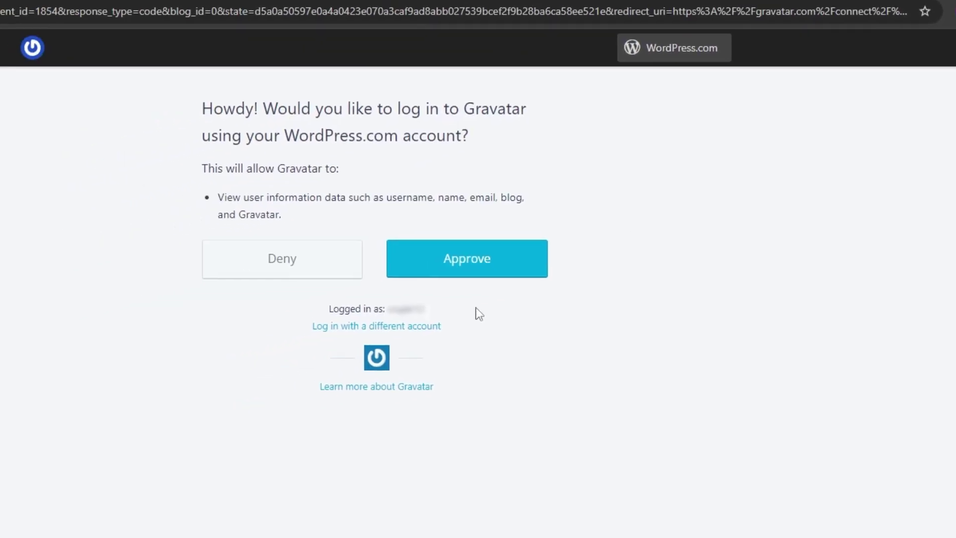
- Approve Gravatar signing in with the WordPress.com account
left_click(484, 270)
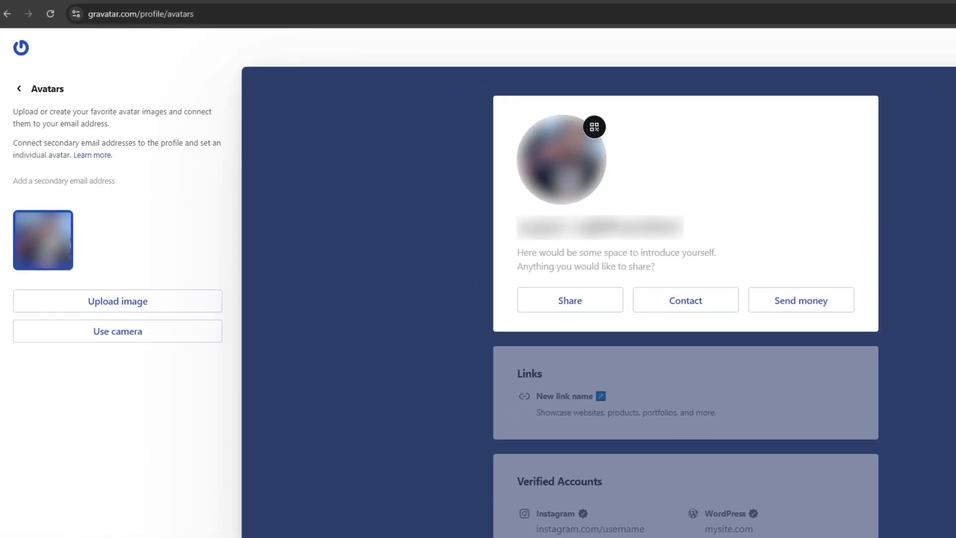
- Start uploading a new avatar image from the computer
left_click(111, 305)
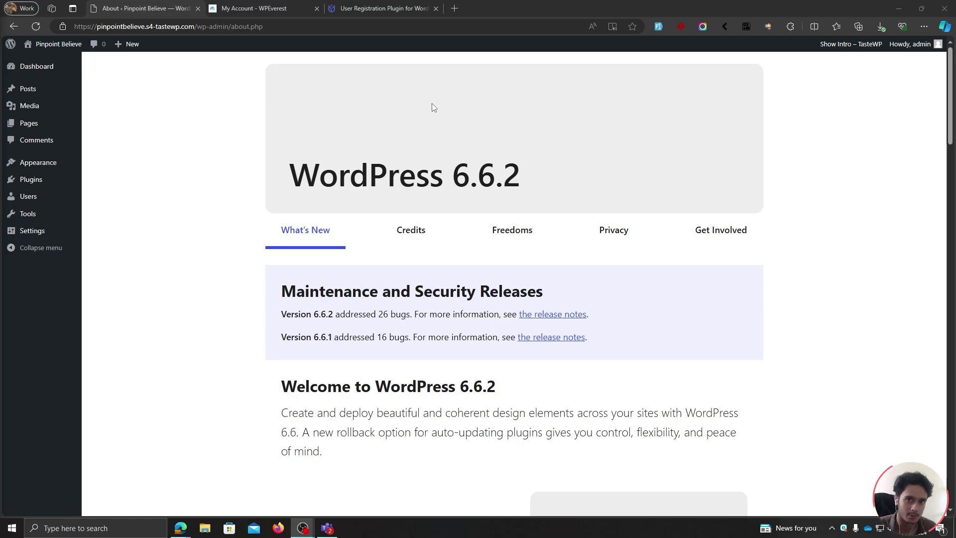
- On wpuserregistration.com, view the Pricing page with yearly plans from $79 Personal to $499 Agency
left_click(387, 8)
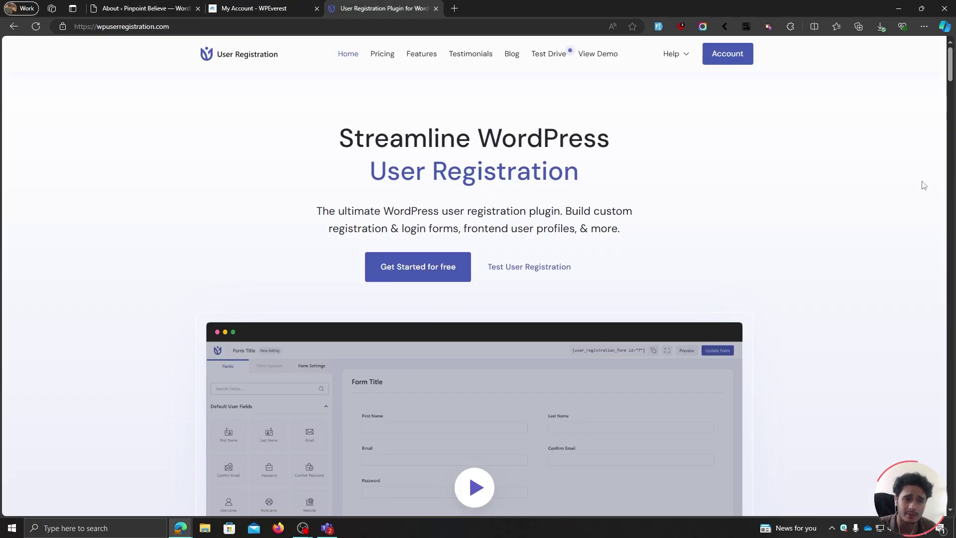
scroll(817, 320, "down", 5)
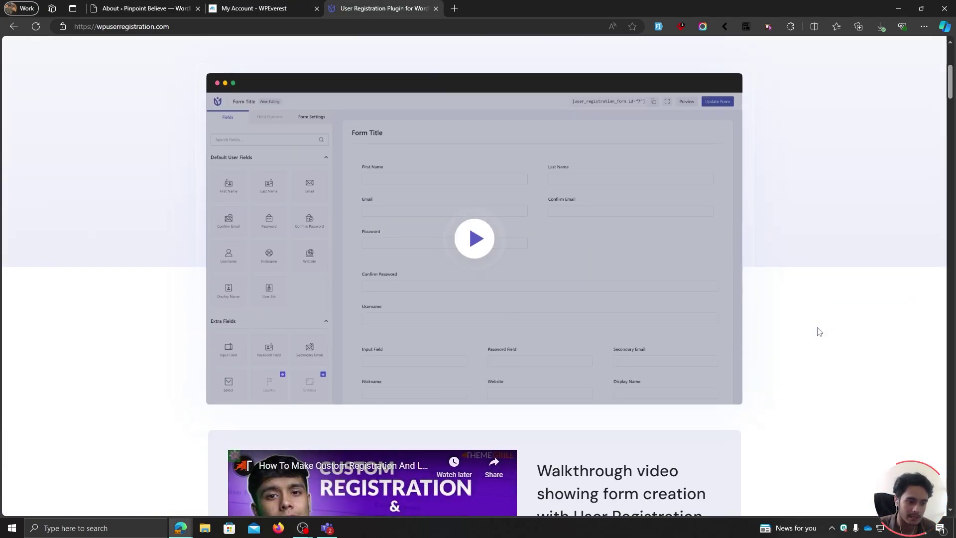
scroll(716, 146, "up", 5)
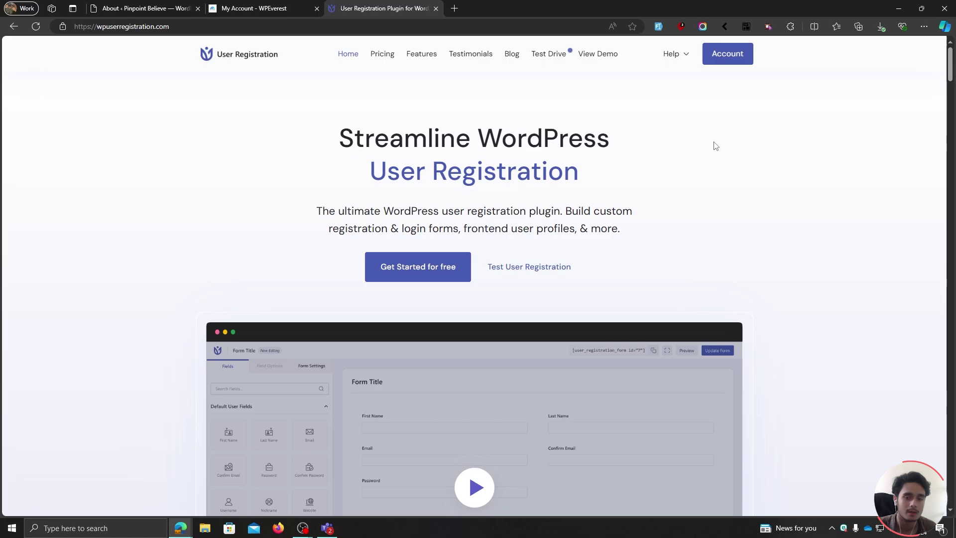
left_click(374, 61)
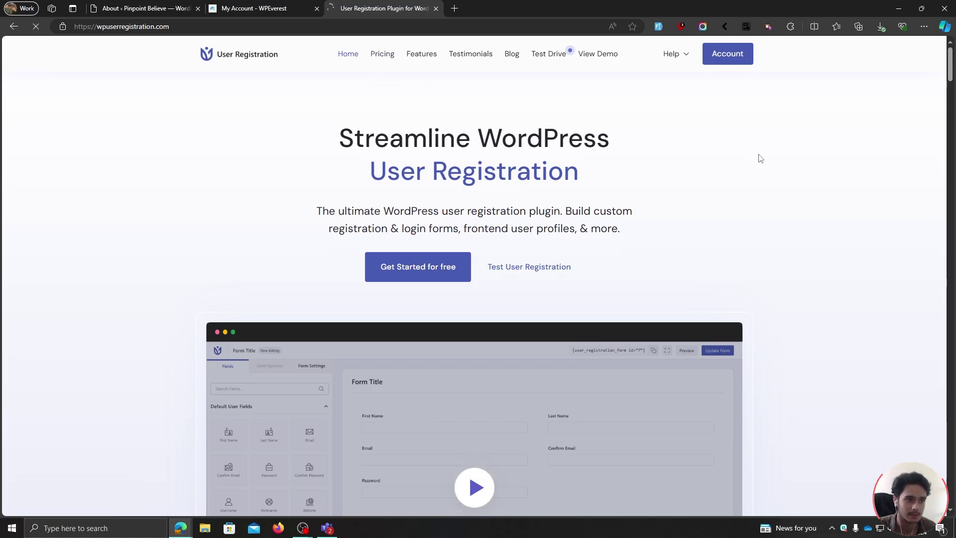
scroll(840, 292, "down", 5)
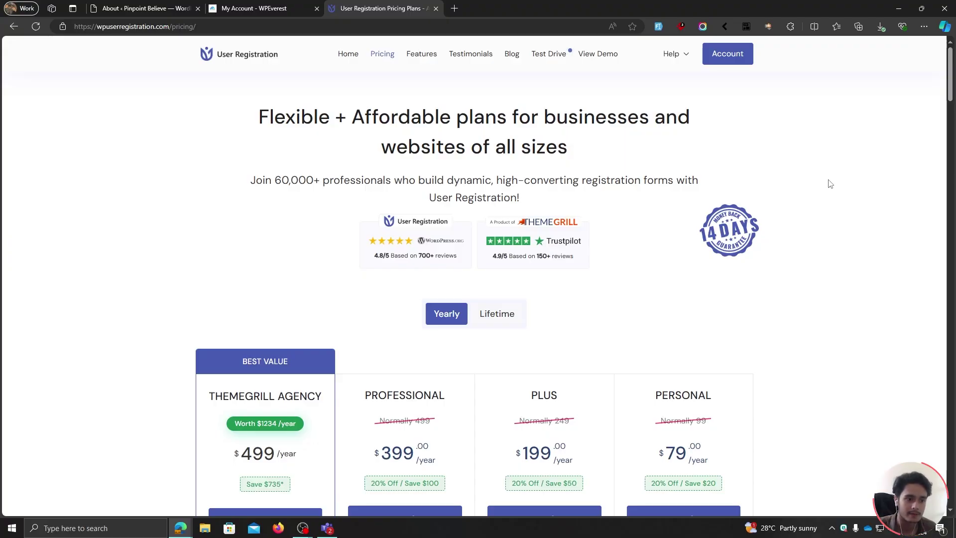
- Copy the User Registration Personal product key from WPEverest License Keys, then return to WordPress
left_click(260, 6)
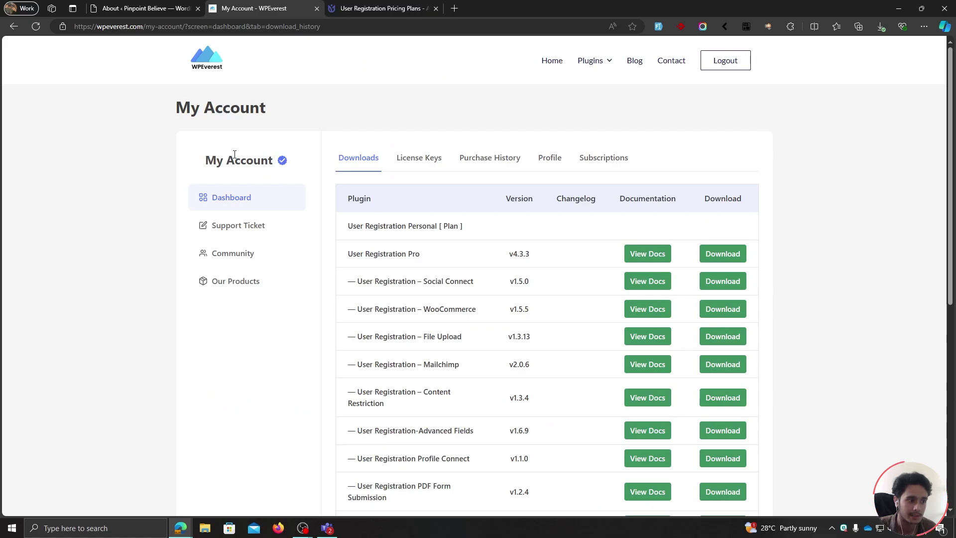
left_click_drag(348, 254, 408, 255)
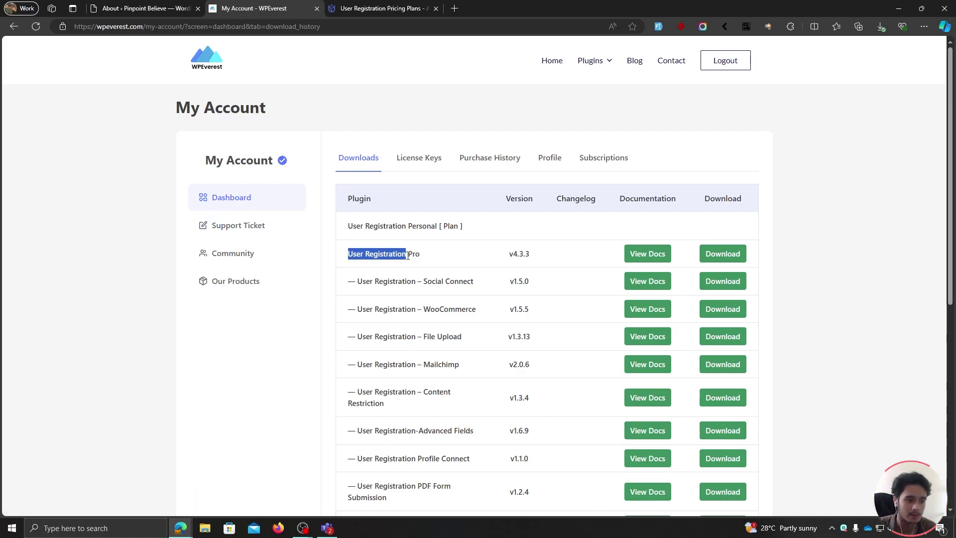
left_click(420, 163)
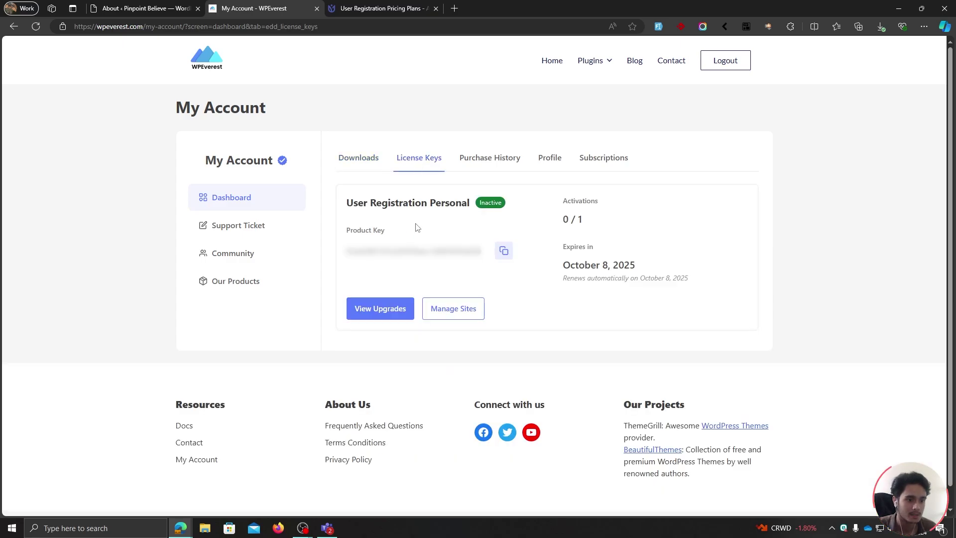
left_click(504, 251)
key("ctrl+shift+Tab")
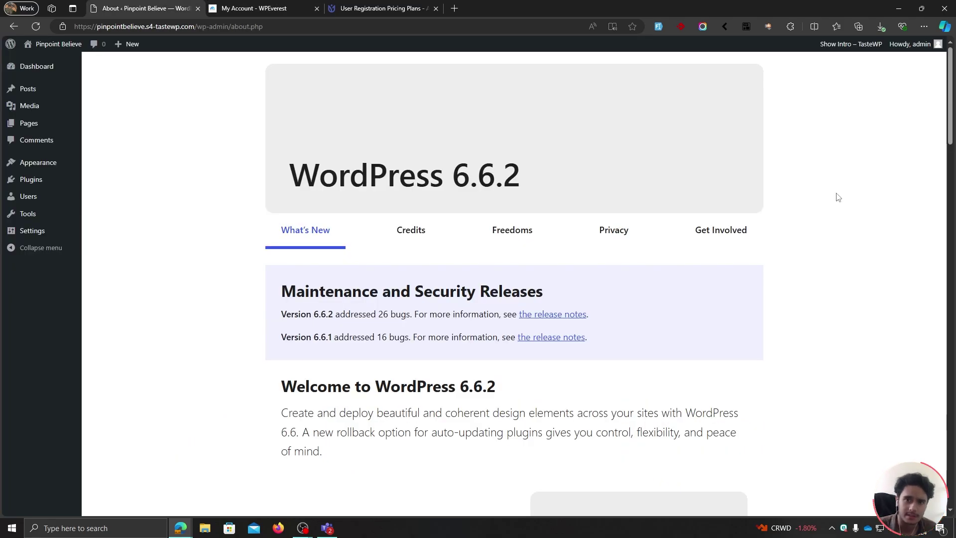
- Select user-registration-pro-4.3.3.zip in the Add Plugins upload form
mouse_move(38, 186)
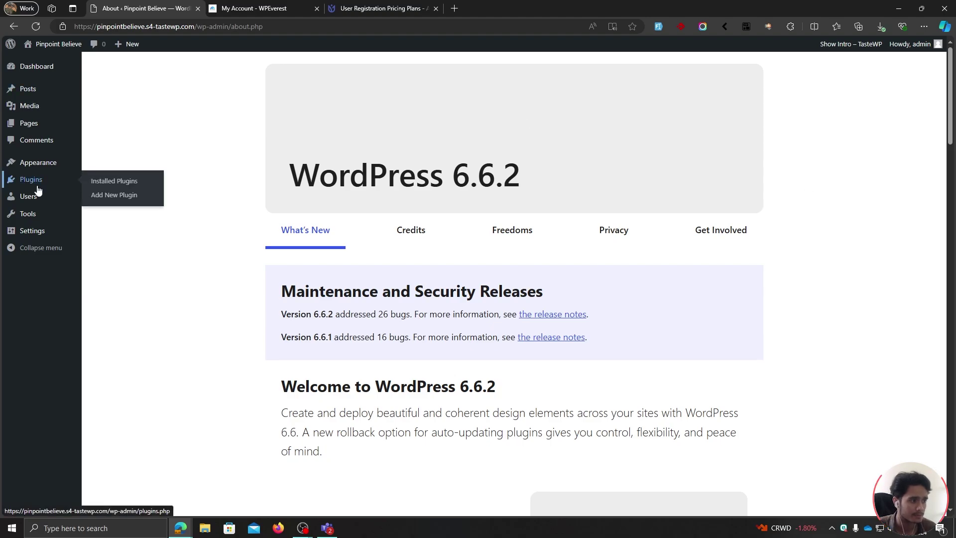
left_click(114, 194)
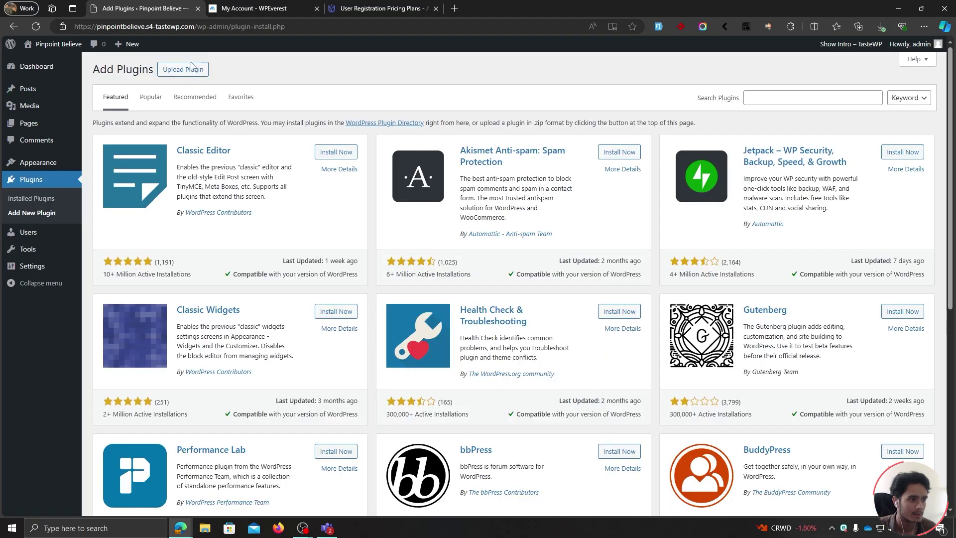
left_click(187, 71)
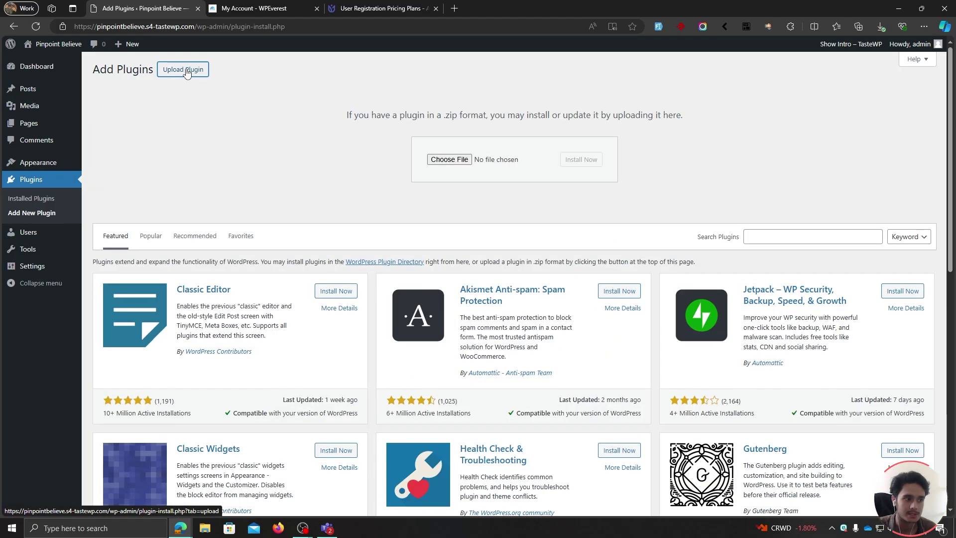
left_click(449, 160)
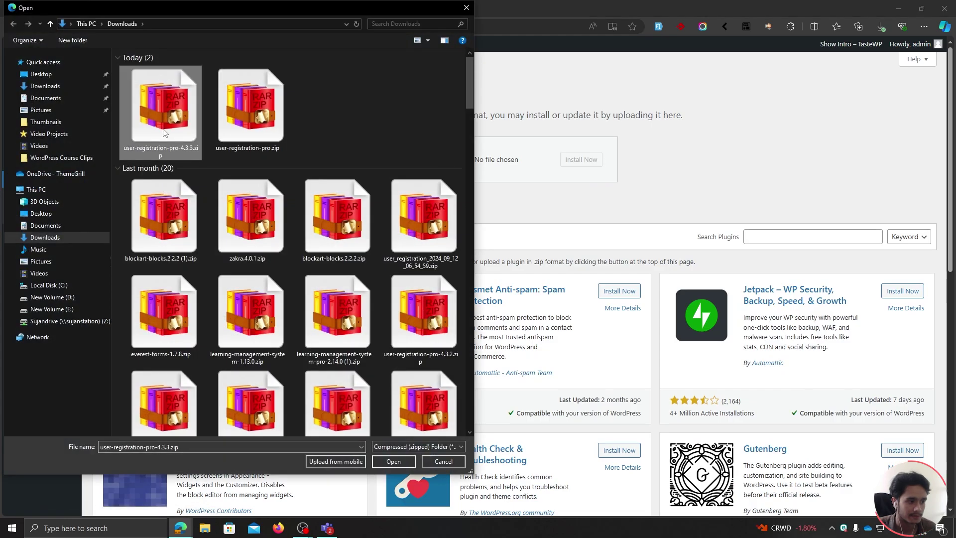
left_click(387, 464)
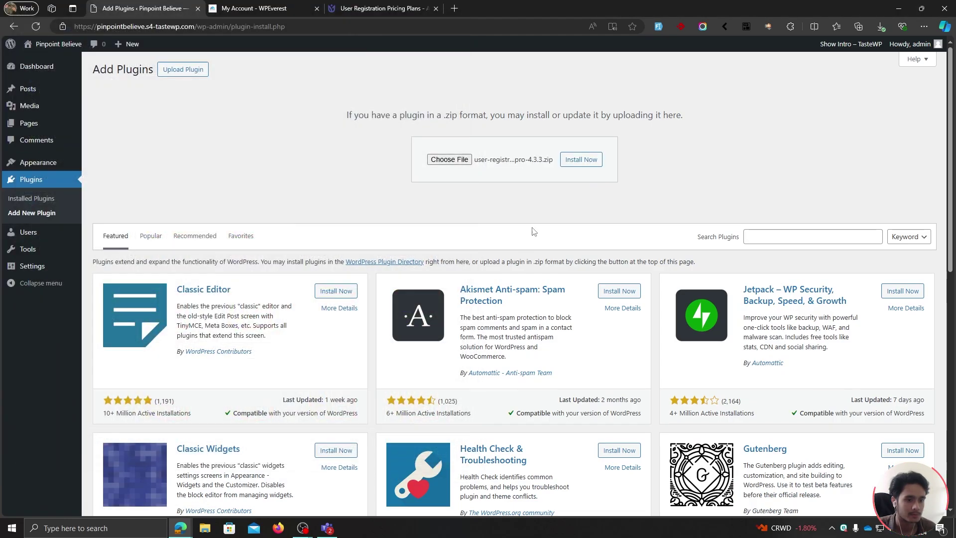
- Install User Registration Pro 4.3.3, then find 'advanc' in Extensions and enable Advanced Fields
left_click(578, 161)
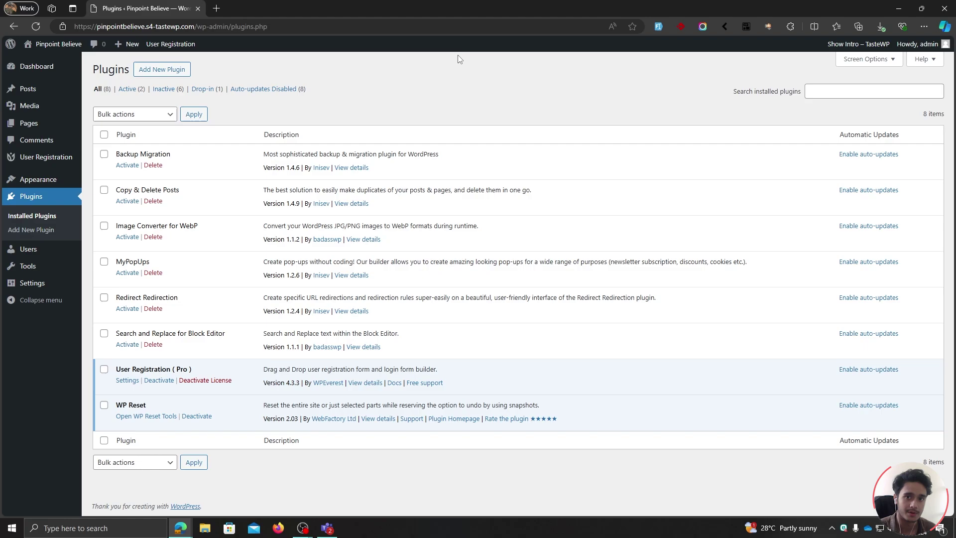
mouse_move(35, 158)
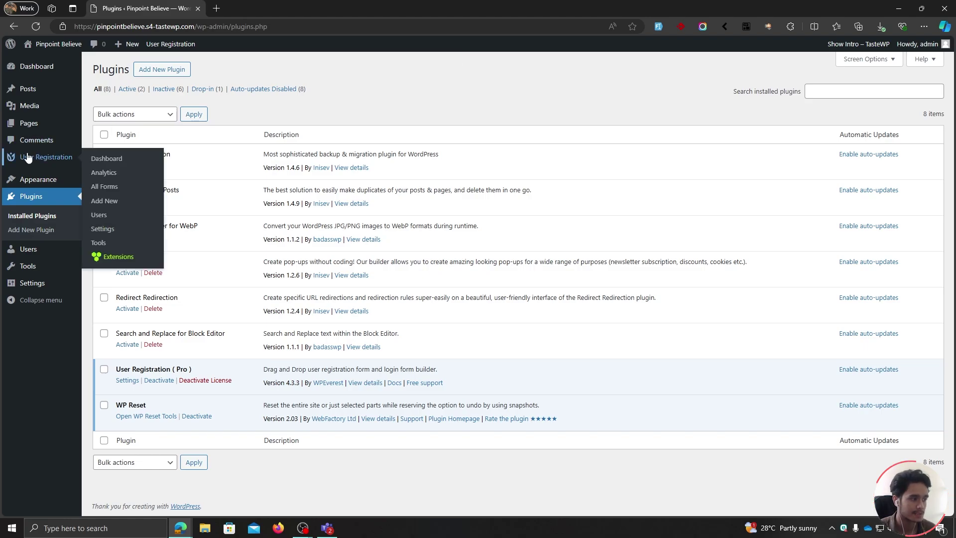
left_click(127, 257)
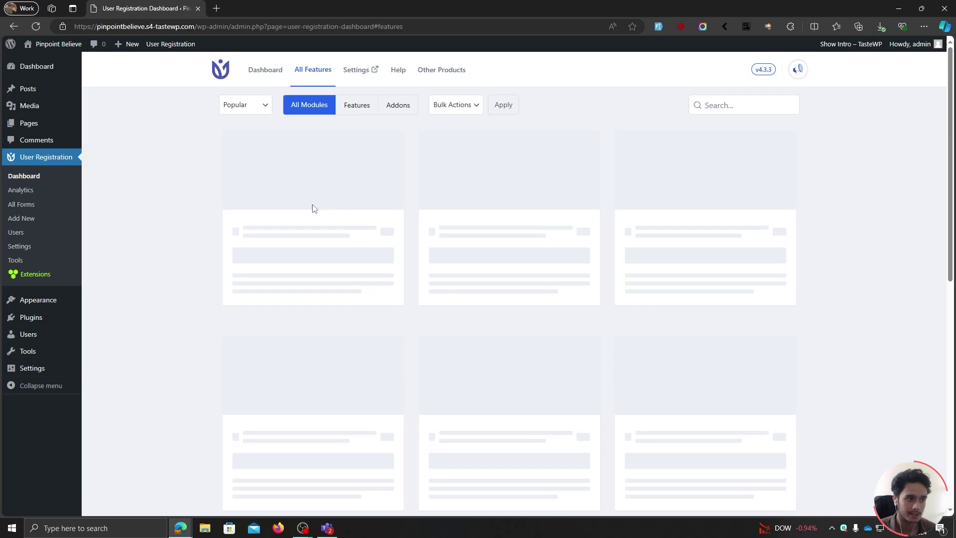
left_click(719, 105)
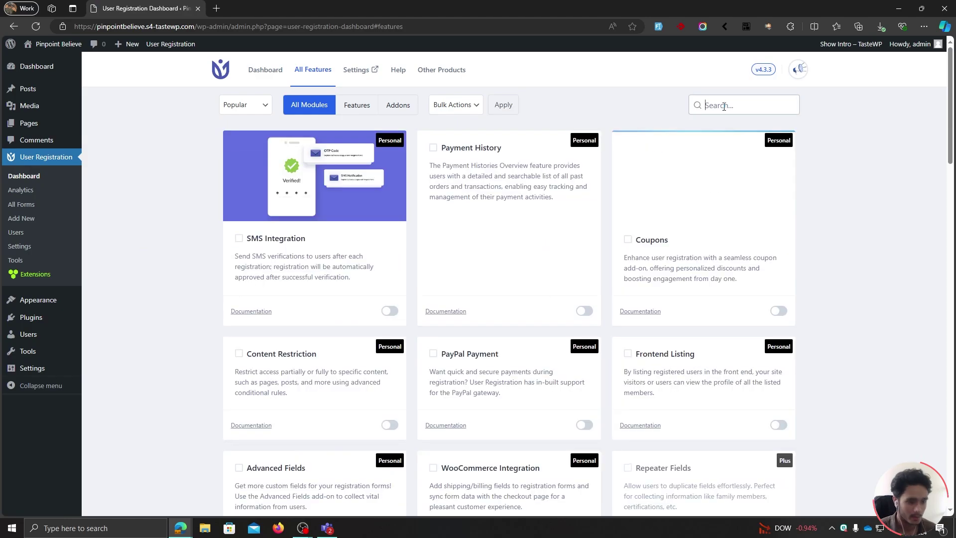
type("advanc")
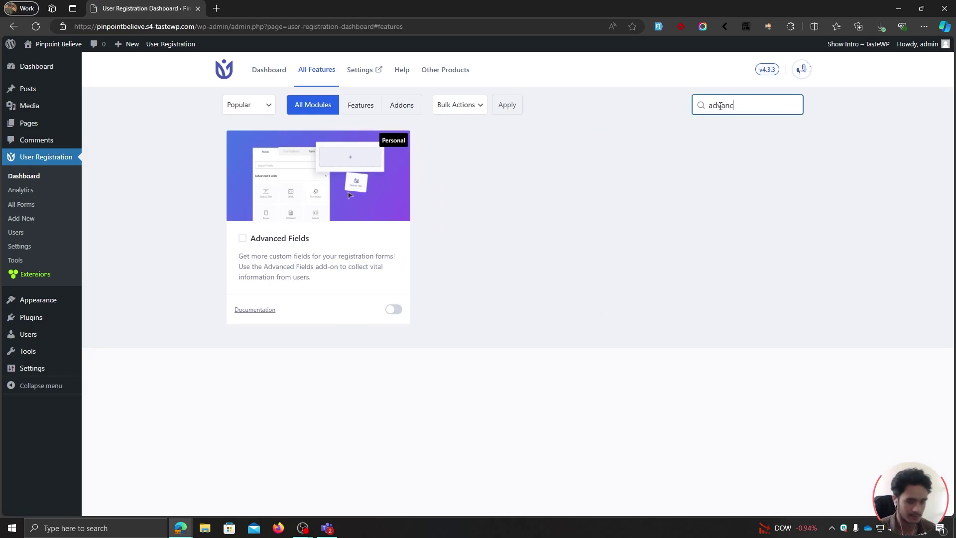
left_click(392, 310)
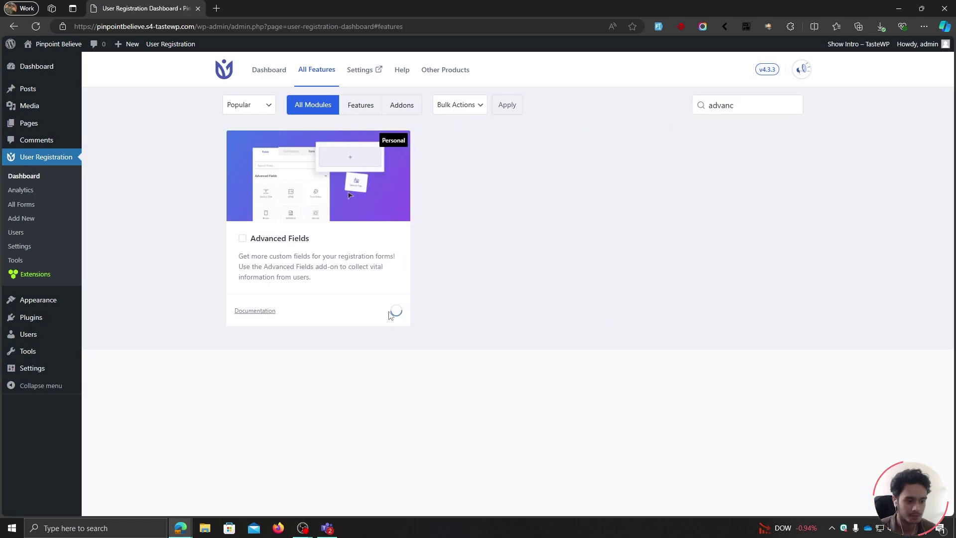
- Create a new registration form from scratch named 'PFP Form'
left_click(31, 223)
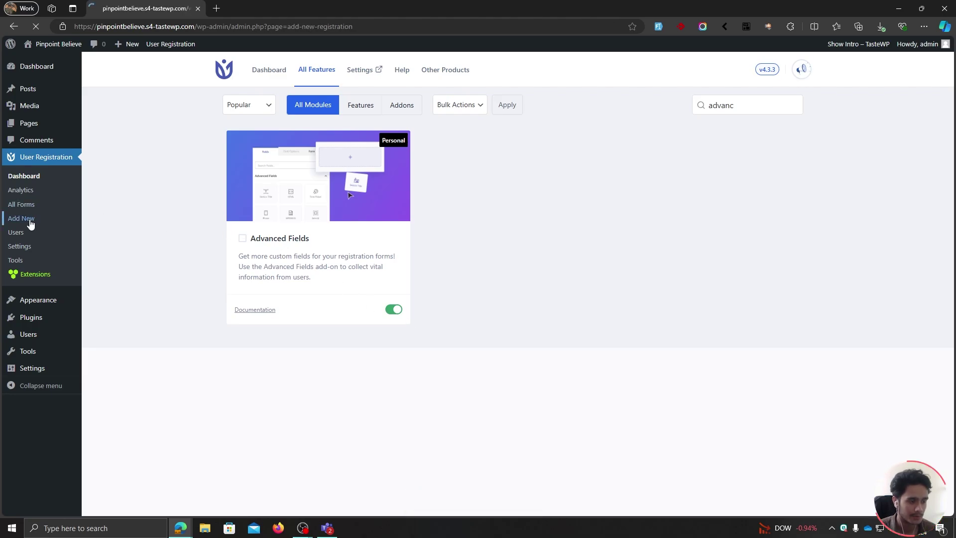
left_click(294, 209)
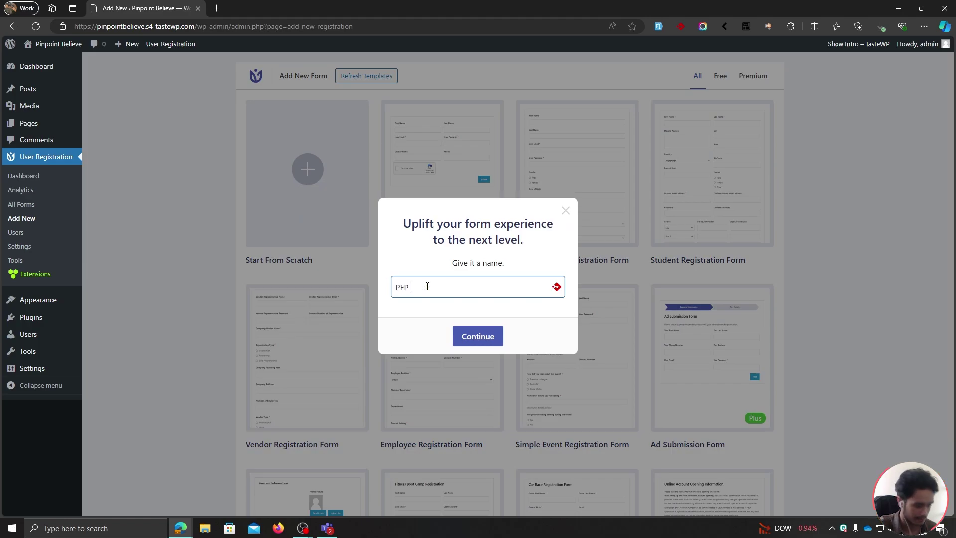
left_click(485, 341)
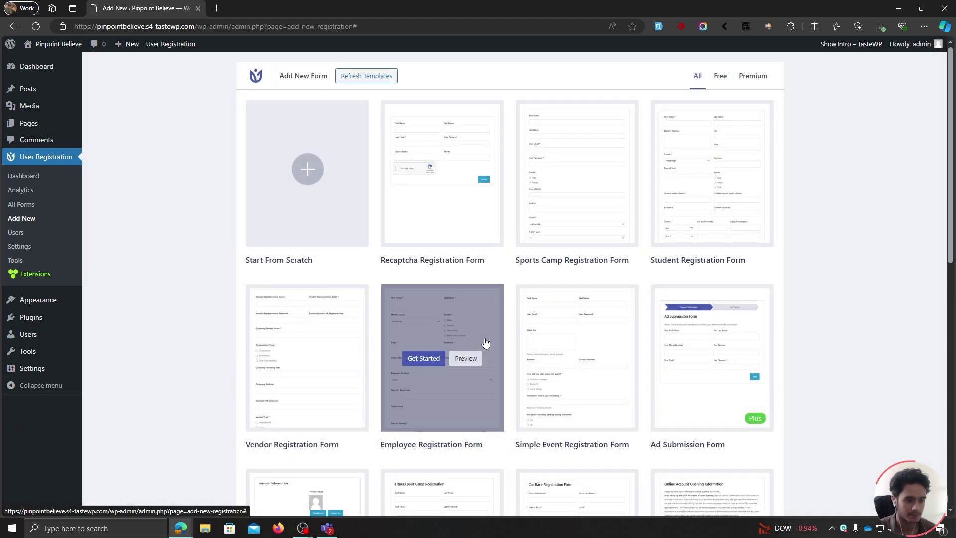
key("Escape")
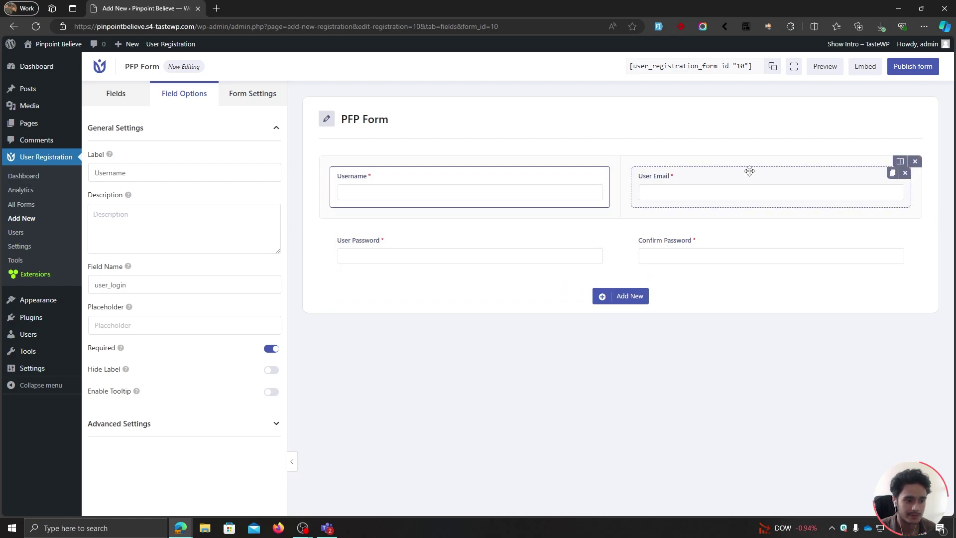
- Search fields for 'Profil', place Profile Picture under User Password, and publish PFP Form
left_click(124, 99)
scroll(221, 212, "down", 3)
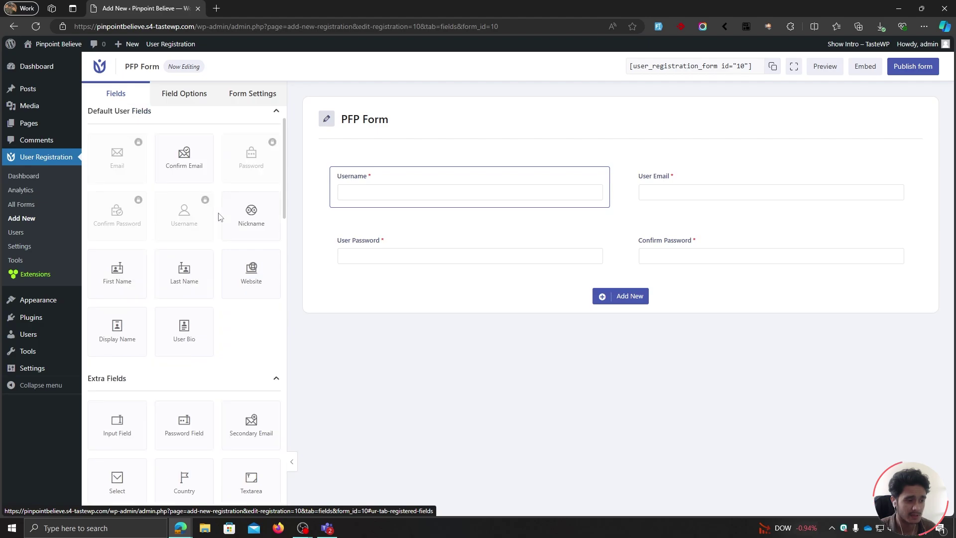
scroll(220, 216, "down", 2)
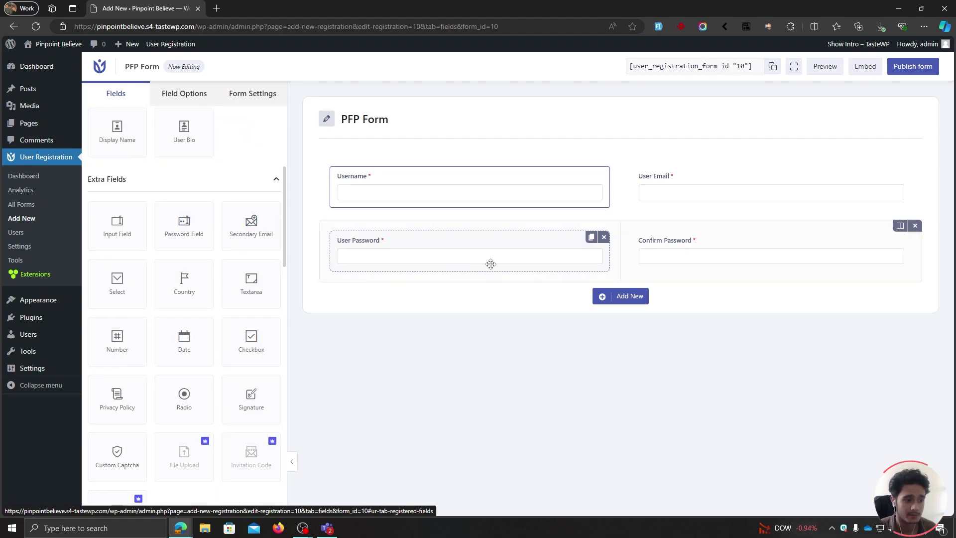
scroll(219, 248, "up", 5)
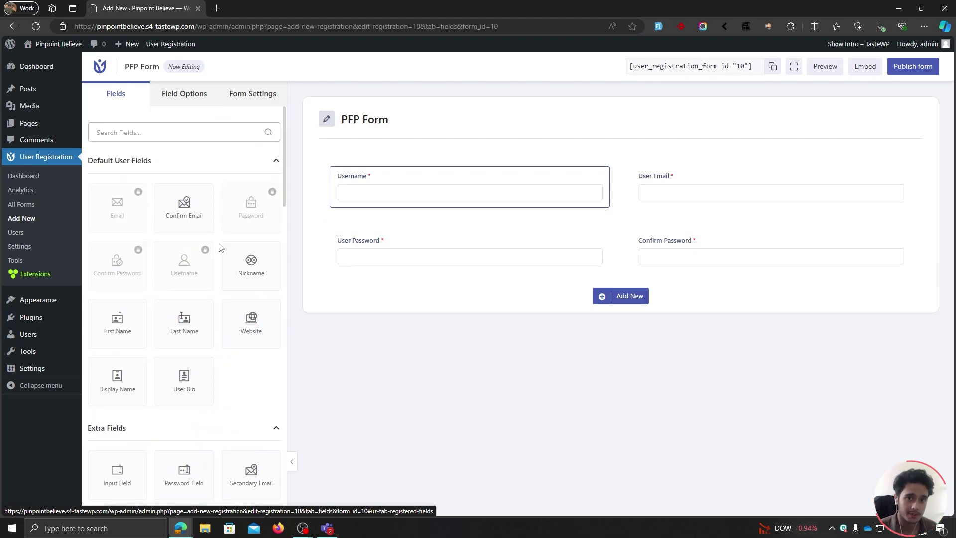
left_click(167, 132)
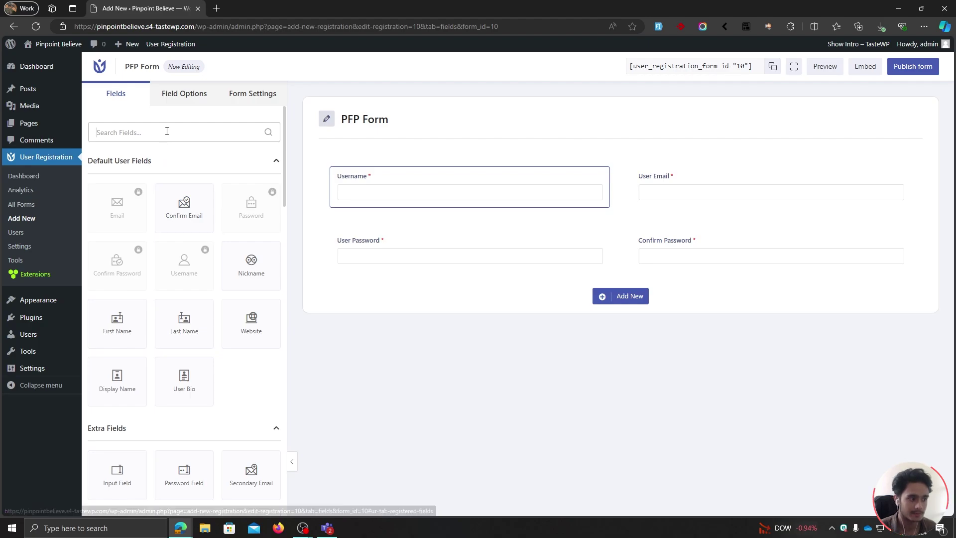
type("Profile")
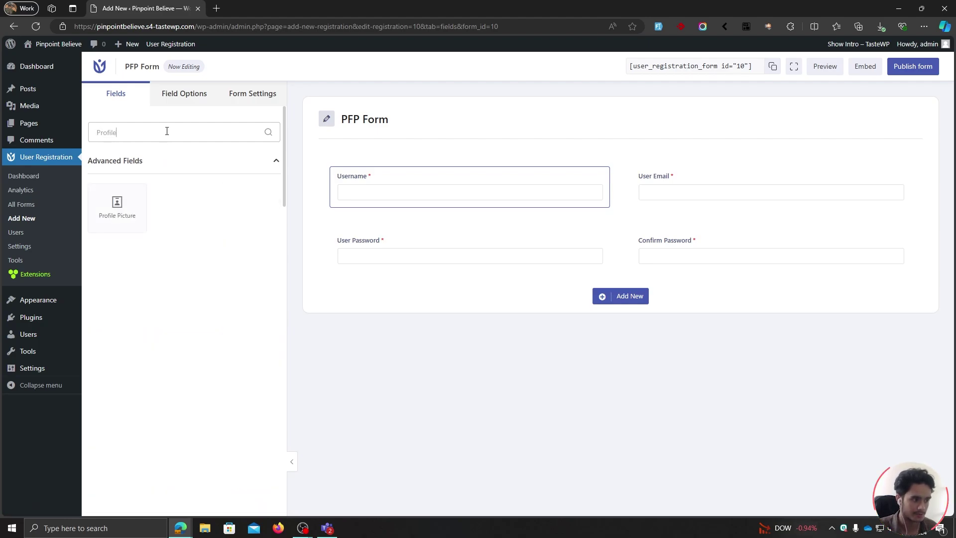
left_click_drag(129, 202, 425, 286)
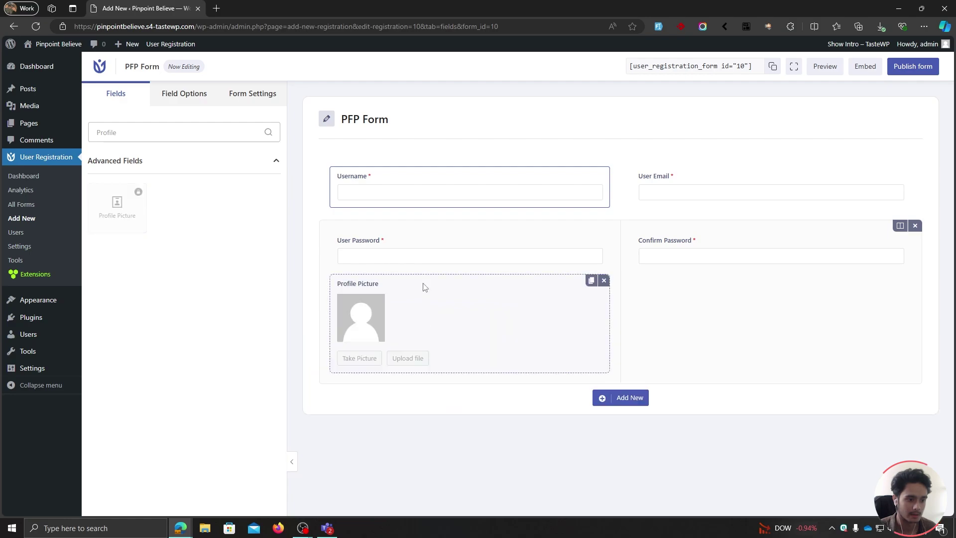
left_click(914, 68)
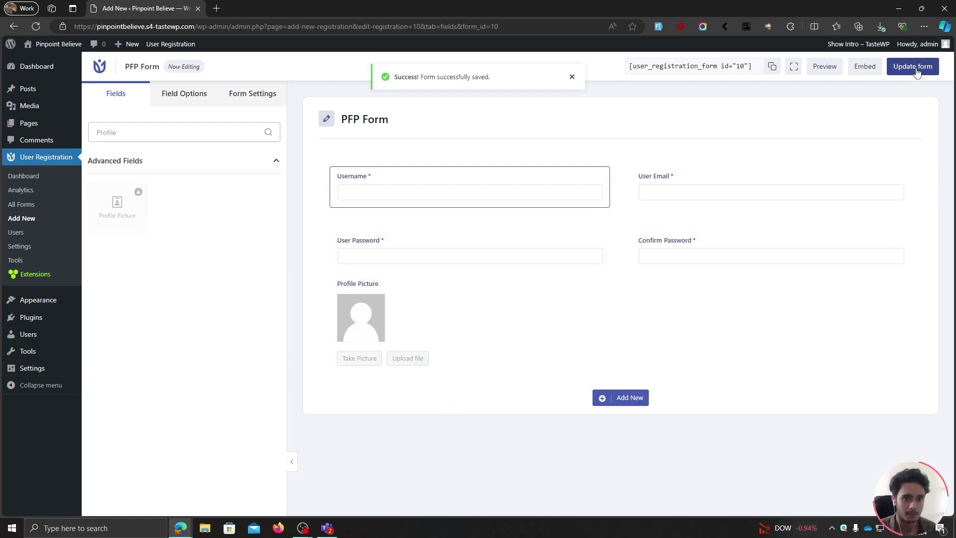
- Edit the Registration page and delete the Classic block holding the old form shortcode
mouse_move(45, 131)
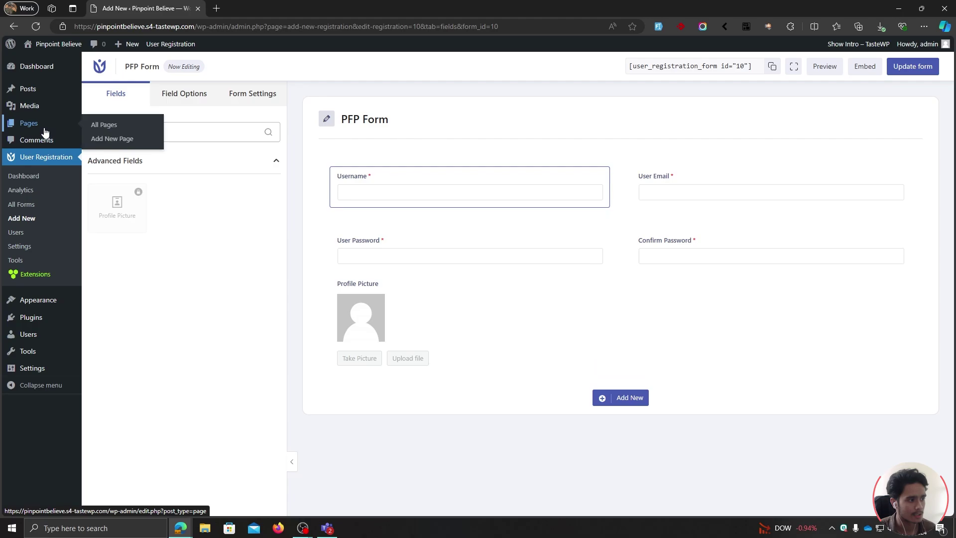
left_click(95, 128)
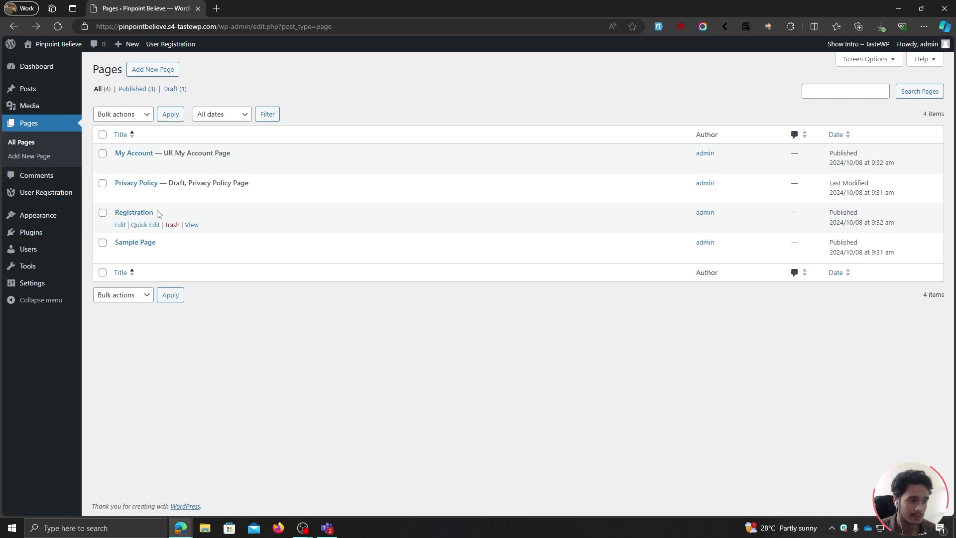
left_click(120, 225)
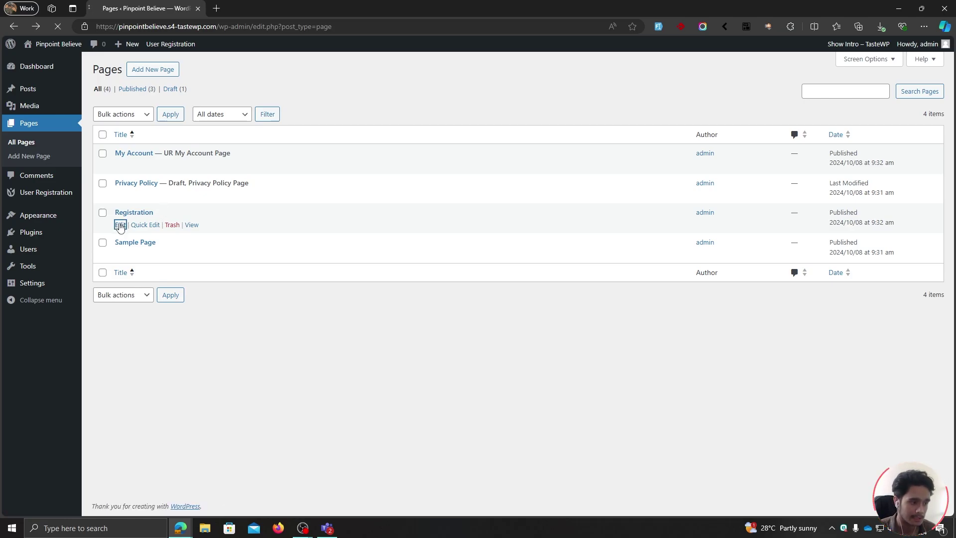
left_click_drag(368, 174, 248, 186)
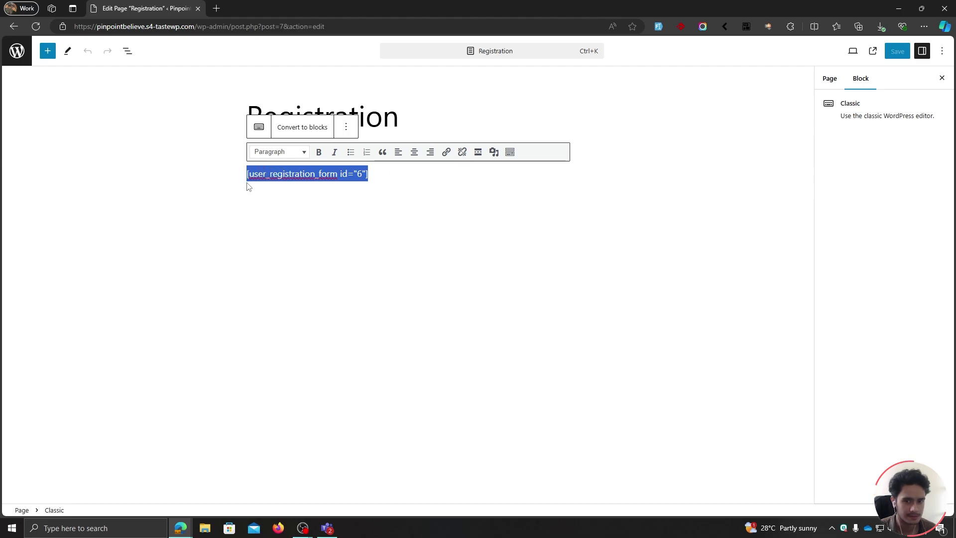
left_click(583, 172)
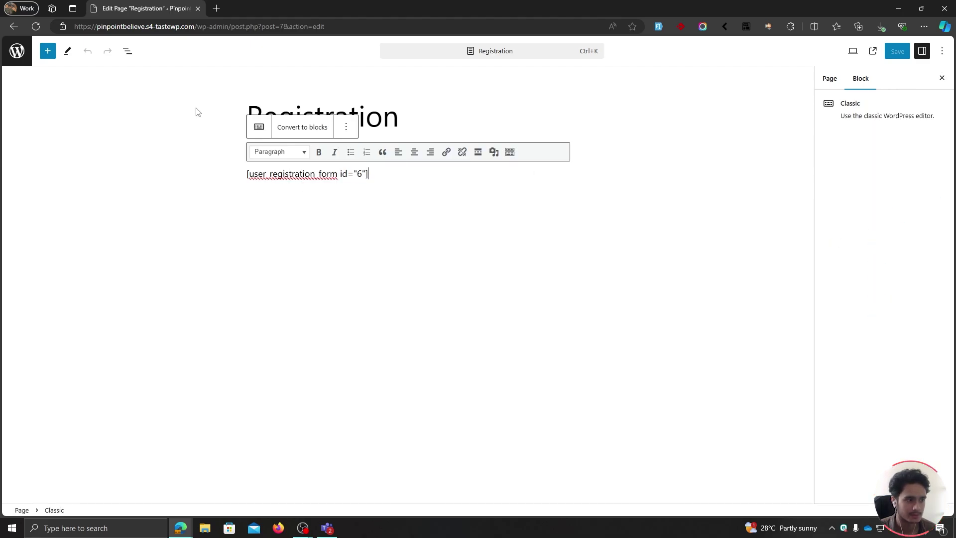
left_click(128, 52)
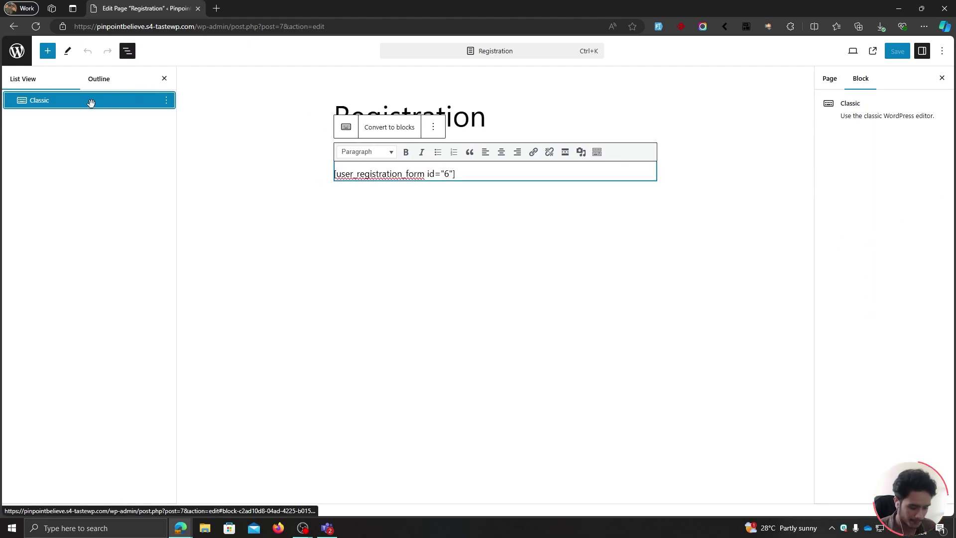
key("Delete")
left_click(47, 50)
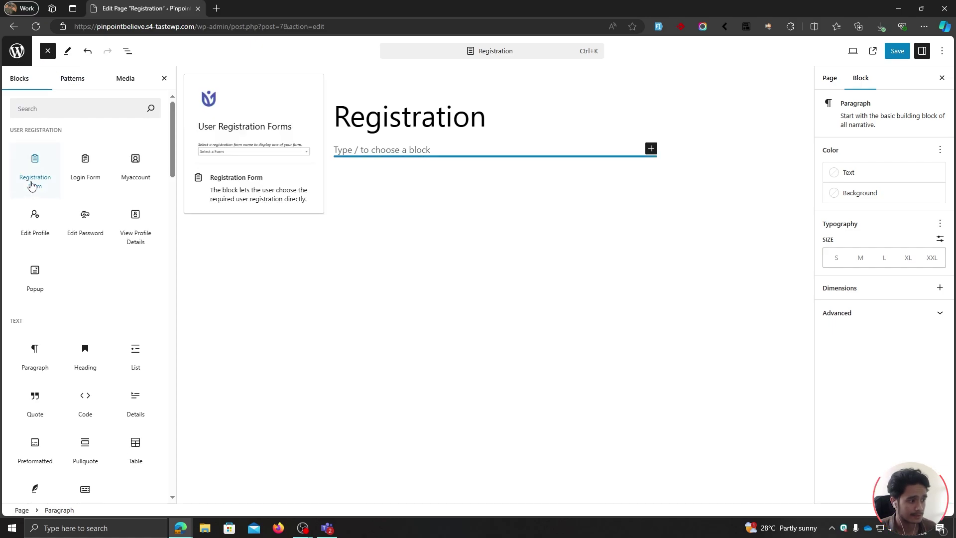
- Insert a Registration Form block set to PFP Form and save the page
left_click_drag(32, 190, 363, 159)
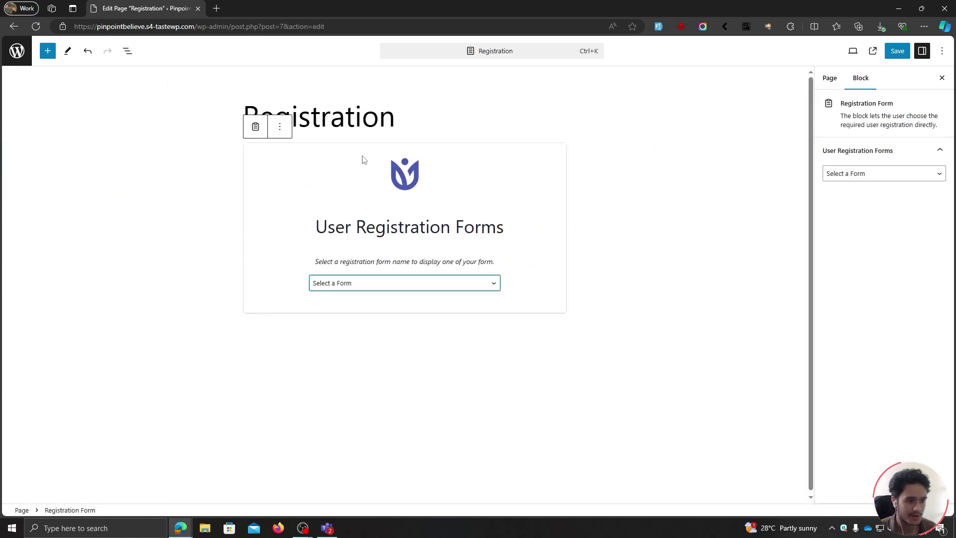
left_click(343, 287)
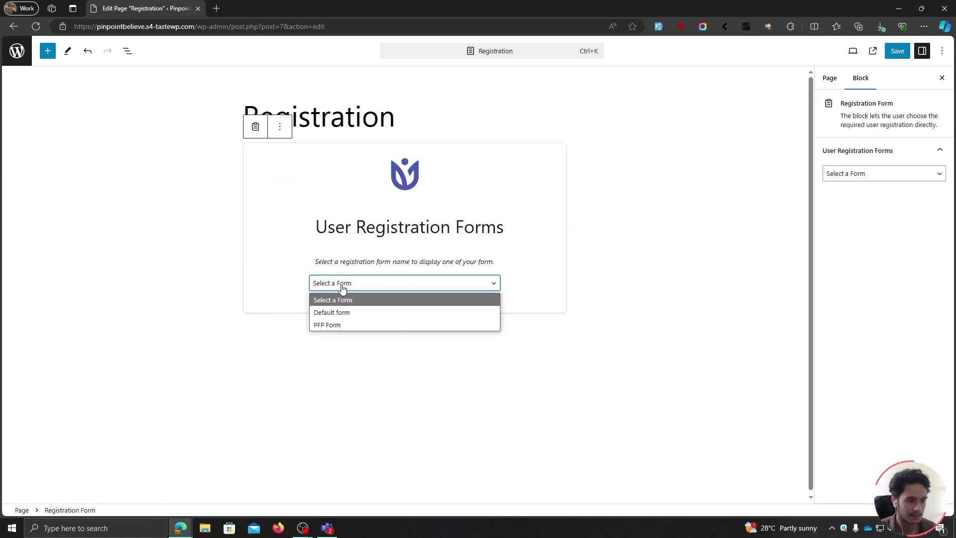
left_click(343, 326)
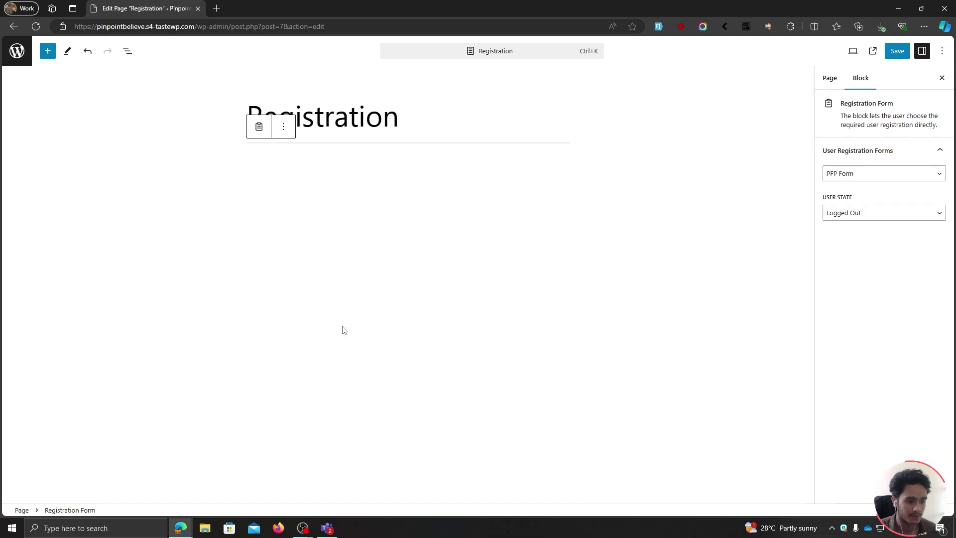
left_click(897, 51)
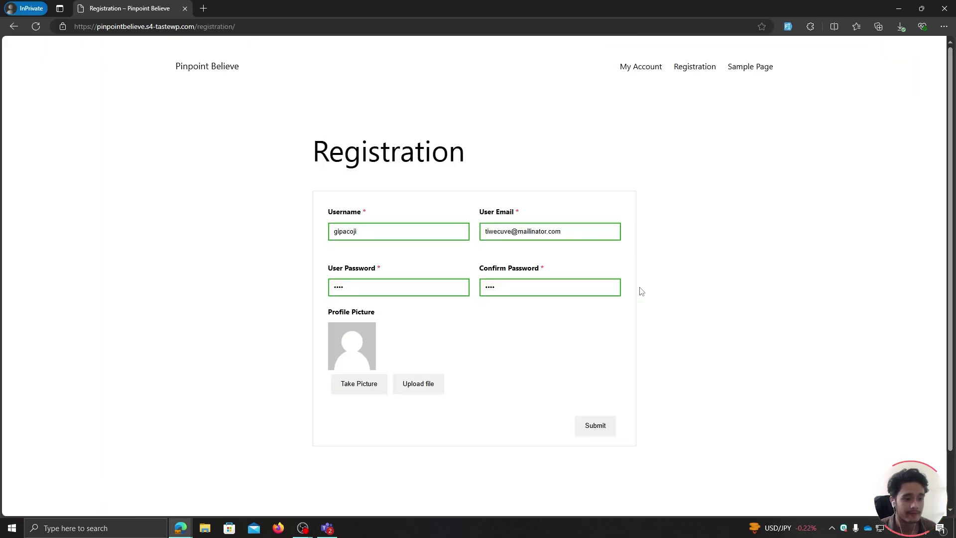
- Upload the selfie photo as the profile picture and crop it to a square
left_click(418, 384)
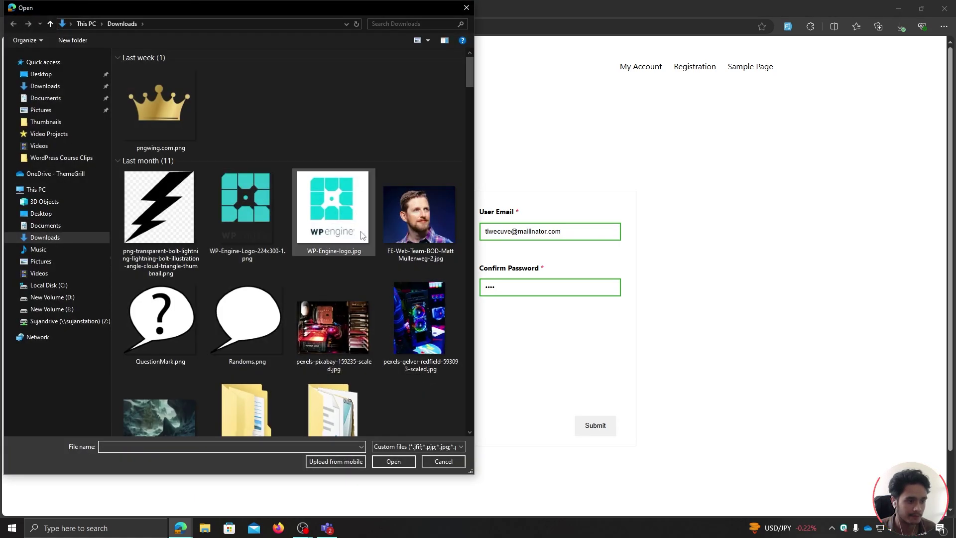
scroll(299, 224, "down", 5)
left_click(155, 232)
left_click(394, 462)
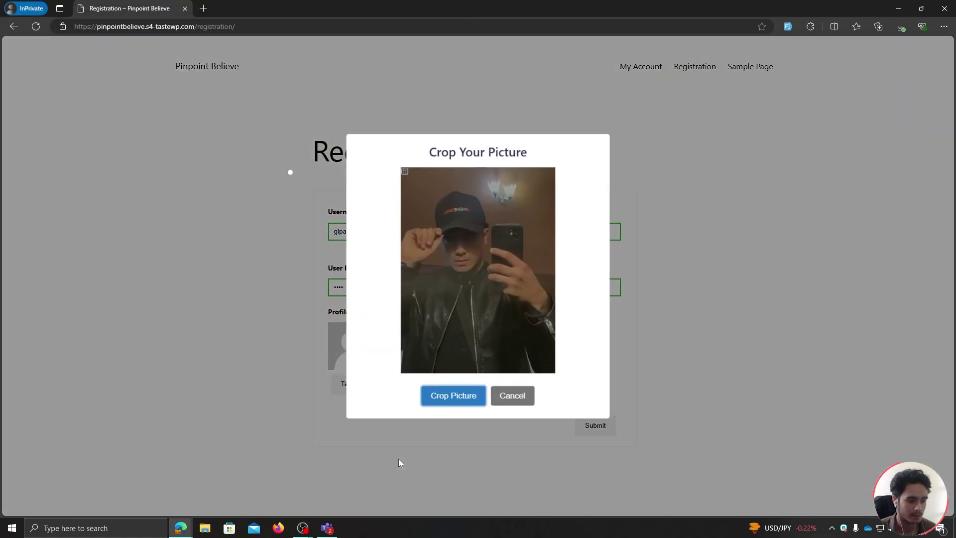
left_click_drag(406, 174, 508, 311)
left_click(466, 398)
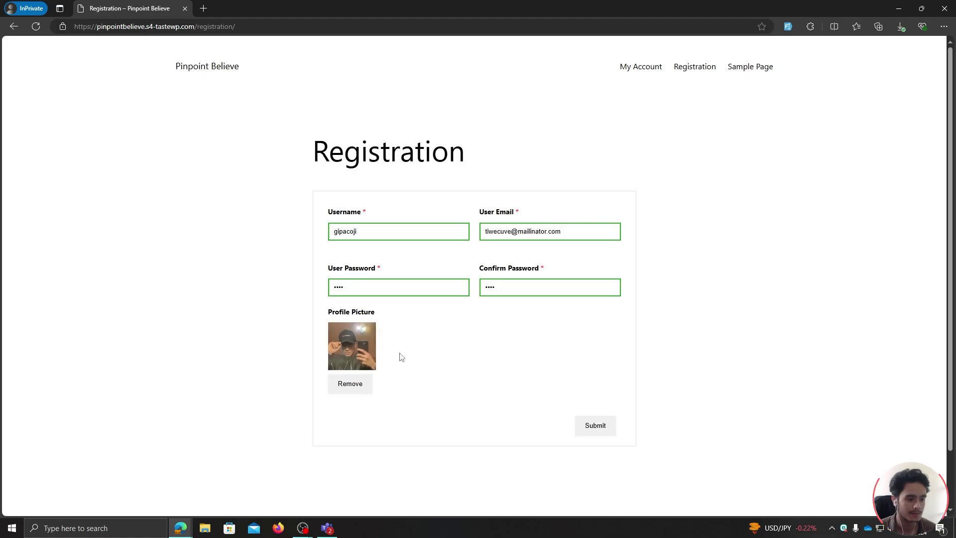
- Submit the registration and open the new subscriber's profile from All Users for editing
left_click(596, 427)
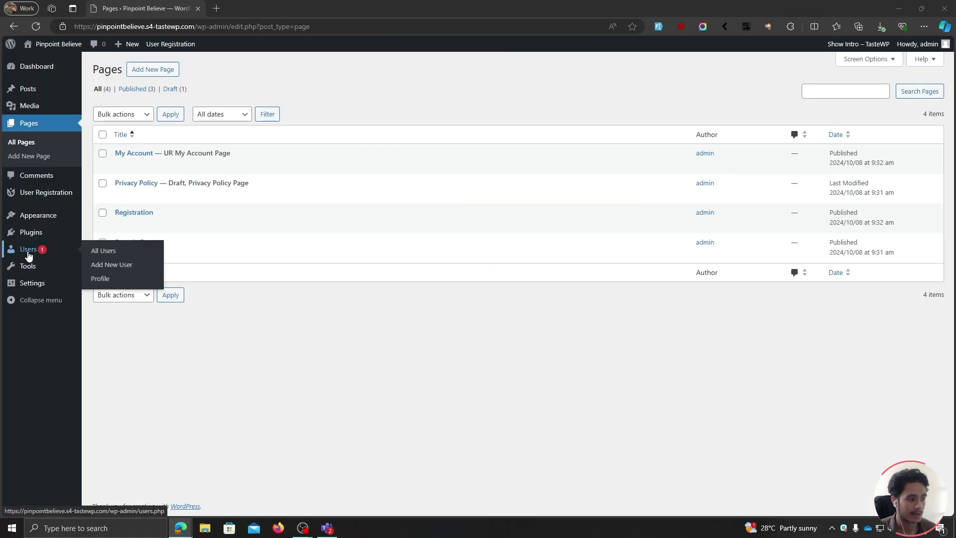
left_click(29, 254)
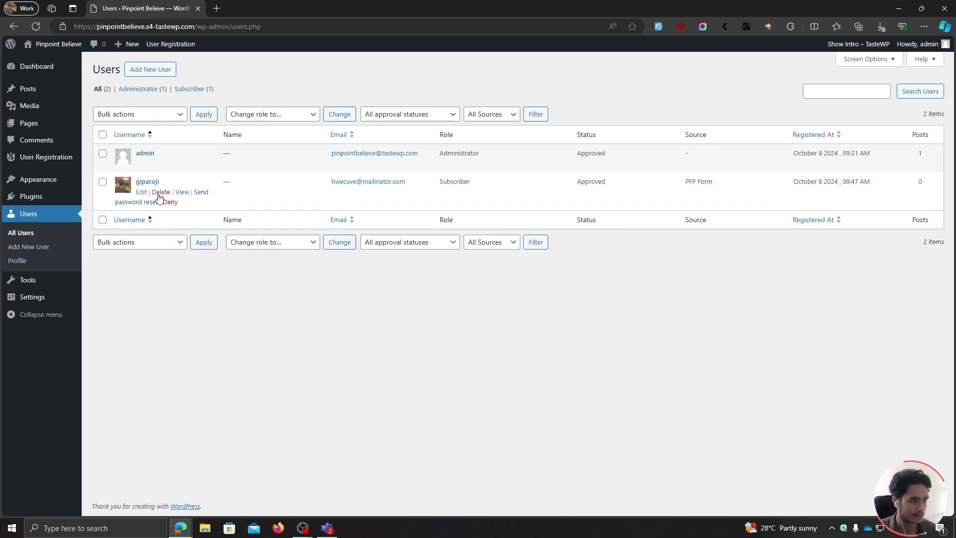
left_click(125, 191)
- Check the stored Profile Picture on the new user's profile, then return to the Users list
scroll(176, 189, "down", 5)
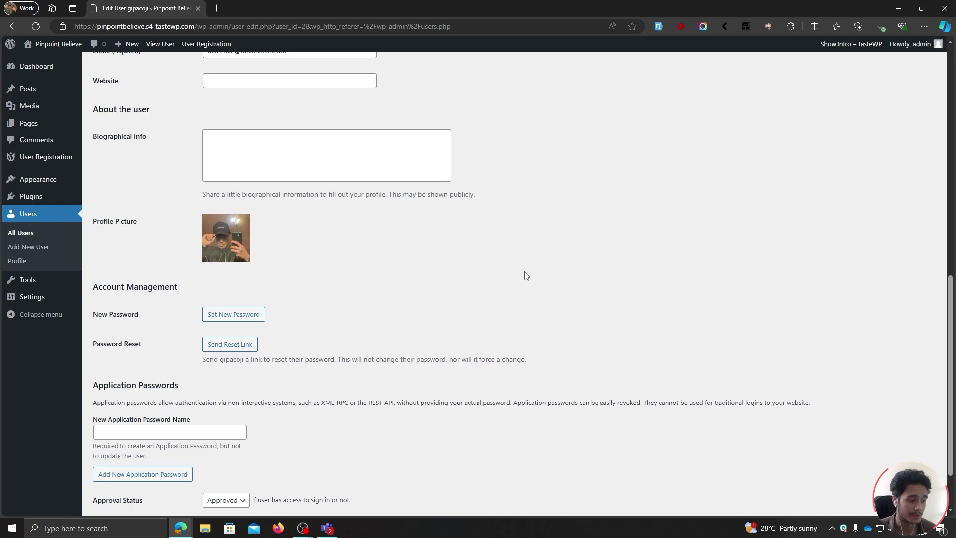
scroll(522, 274, "down", 1)
scroll(513, 299, "up", 3)
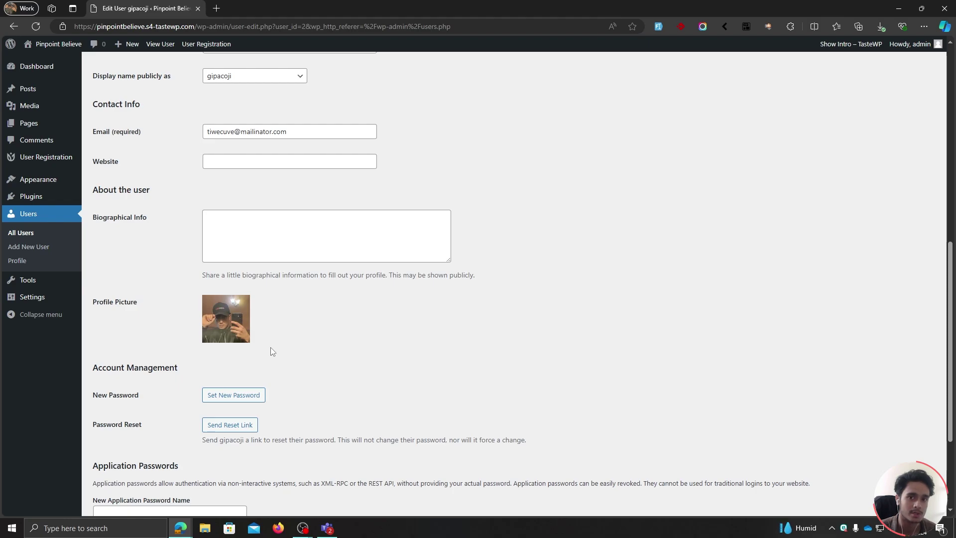
key("alt+Left")
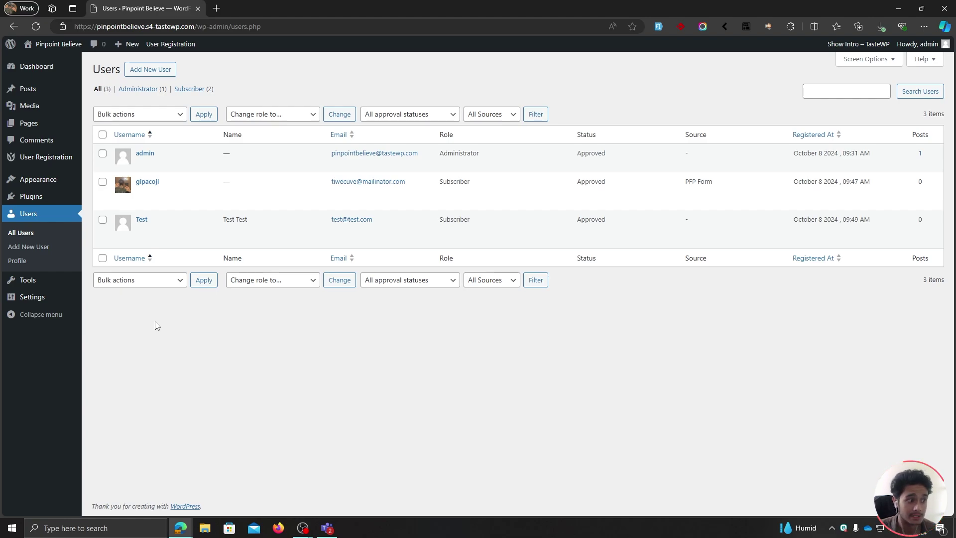
mouse_move(140, 234)
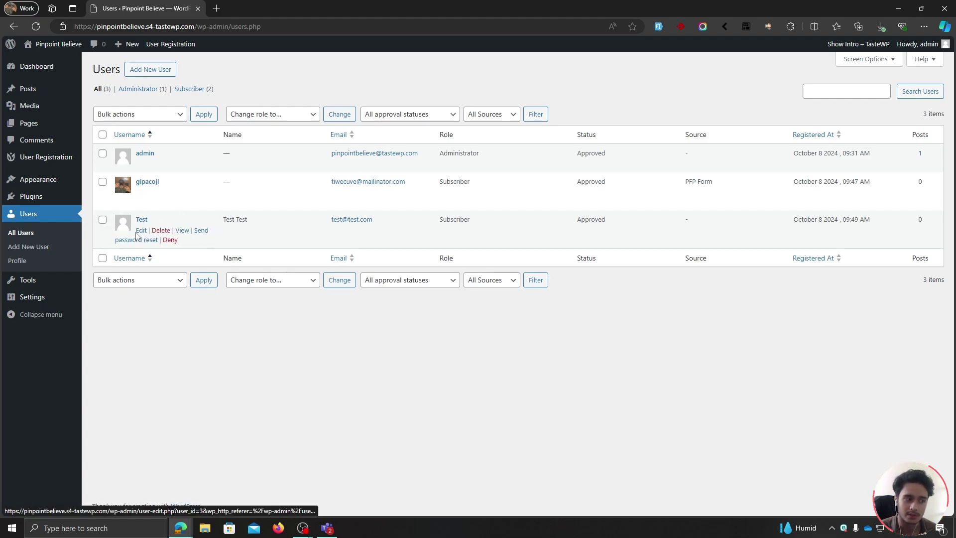
mouse_move(40, 165)
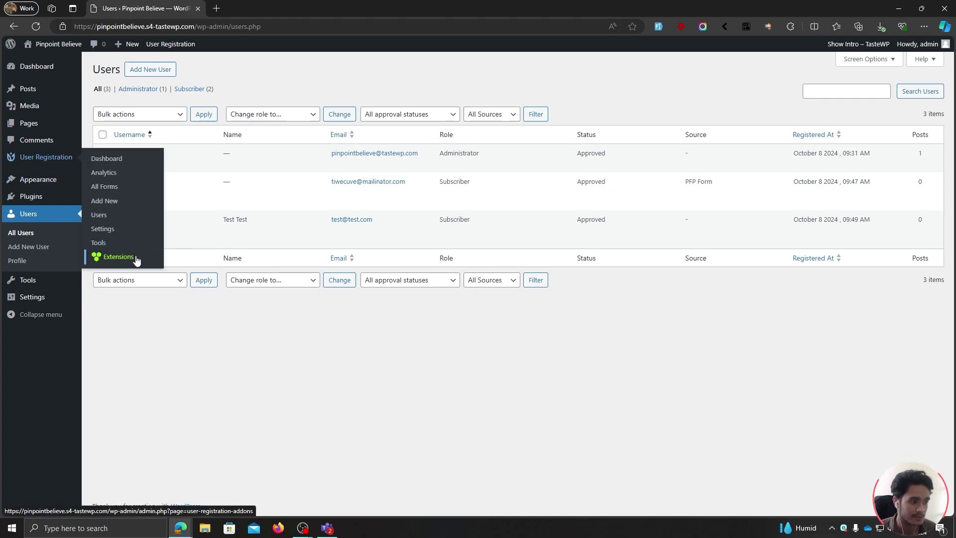
- Enable the Profile Connect extension found by searching 'profile', then go to All Users
left_click(118, 257)
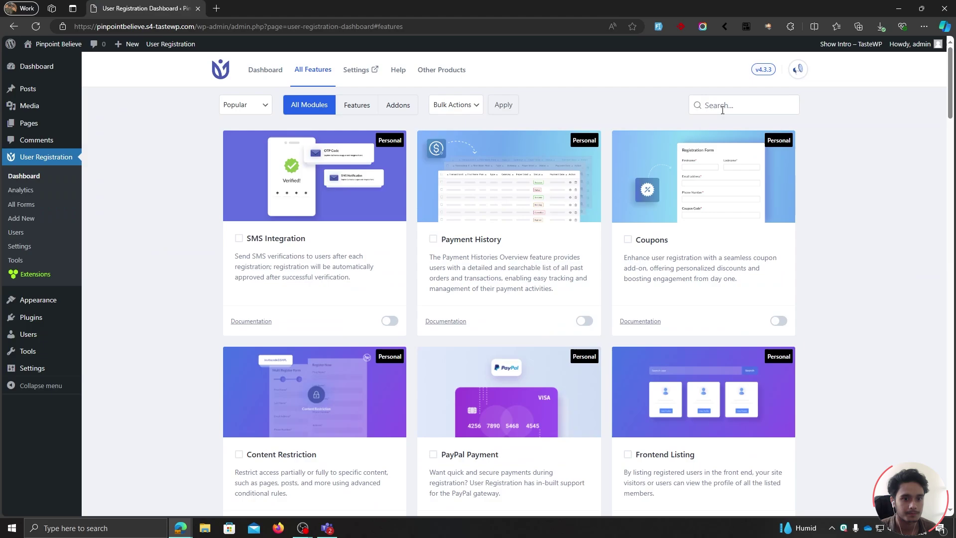
left_click(724, 110)
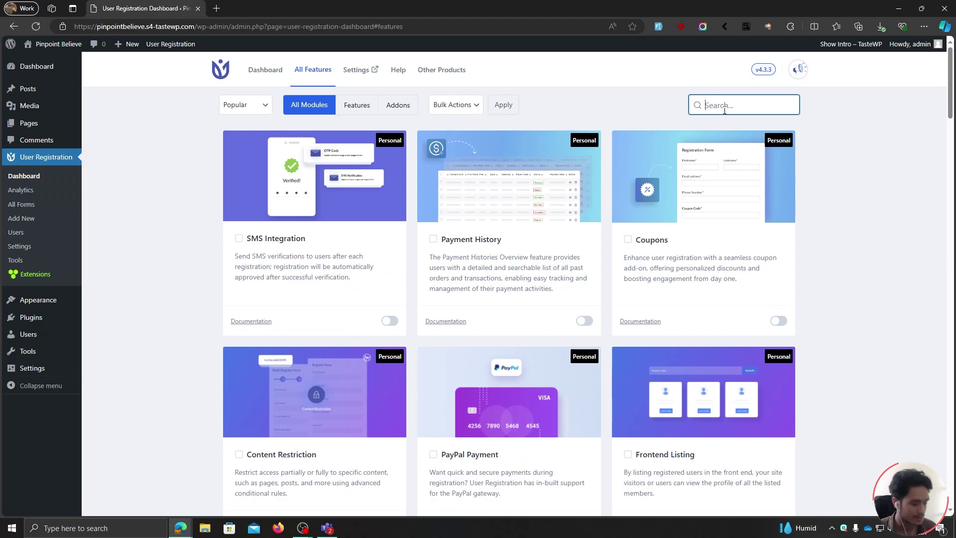
type("profile")
left_click(394, 313)
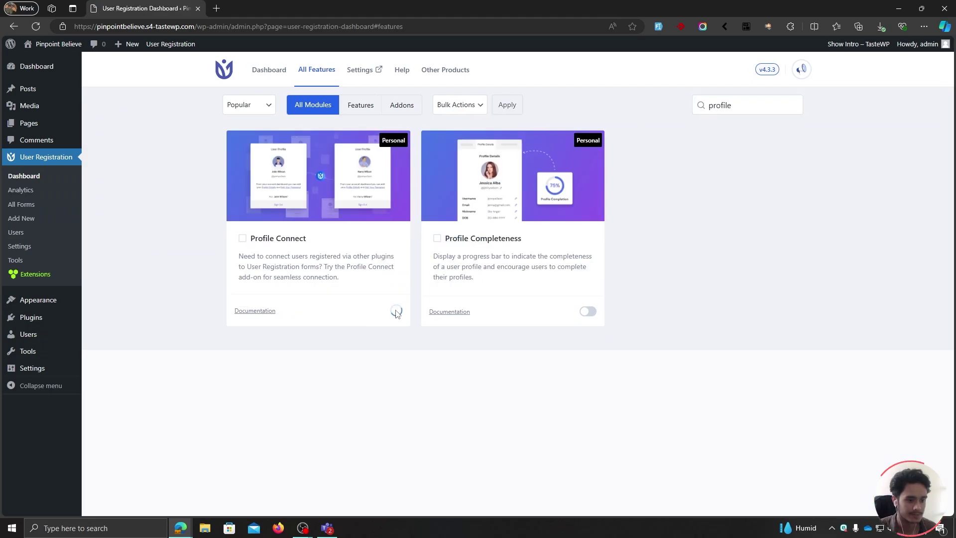
left_click(42, 338)
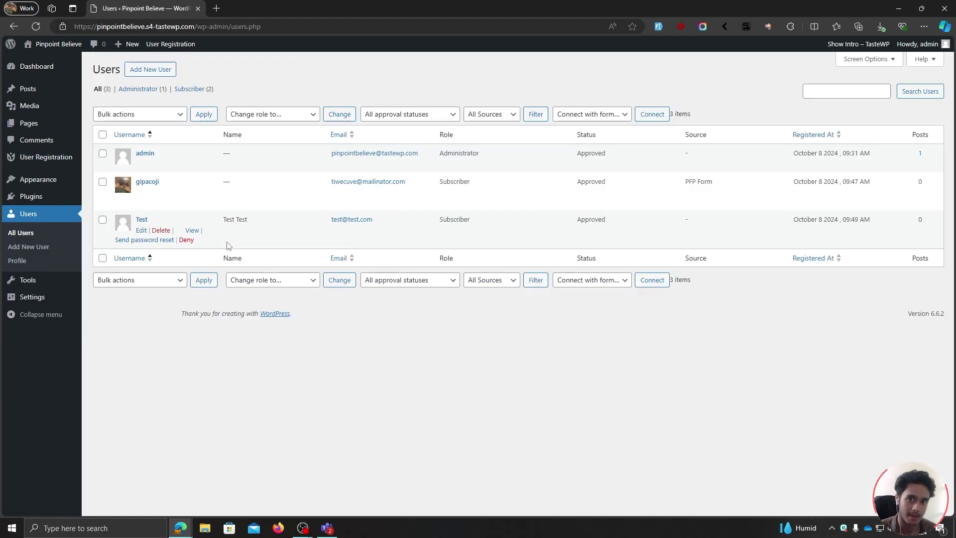
key("alt+Tab")
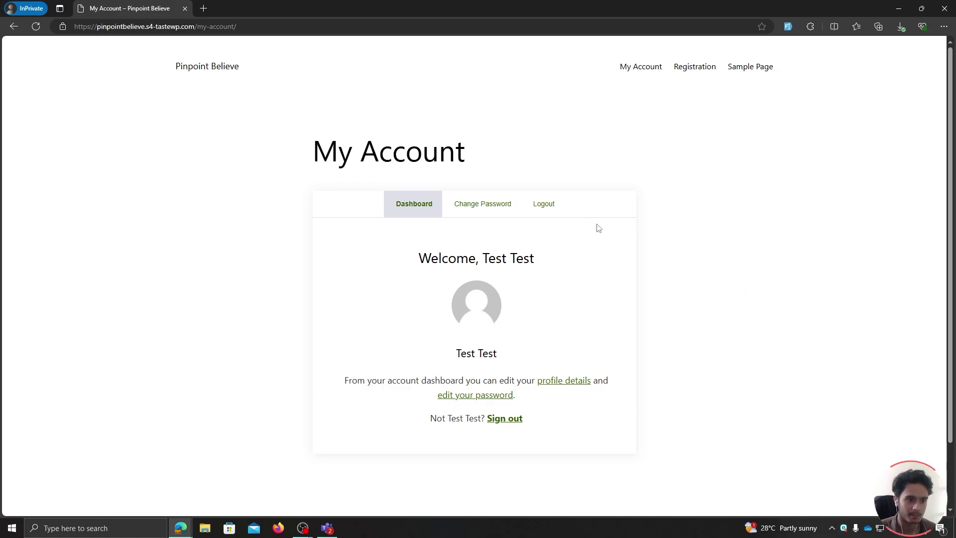
- Open the test user's Profile Details page and confirm it reports 'No profile details found.'
scroll(674, 220, "down", 1)
scroll(674, 222, "up", 1)
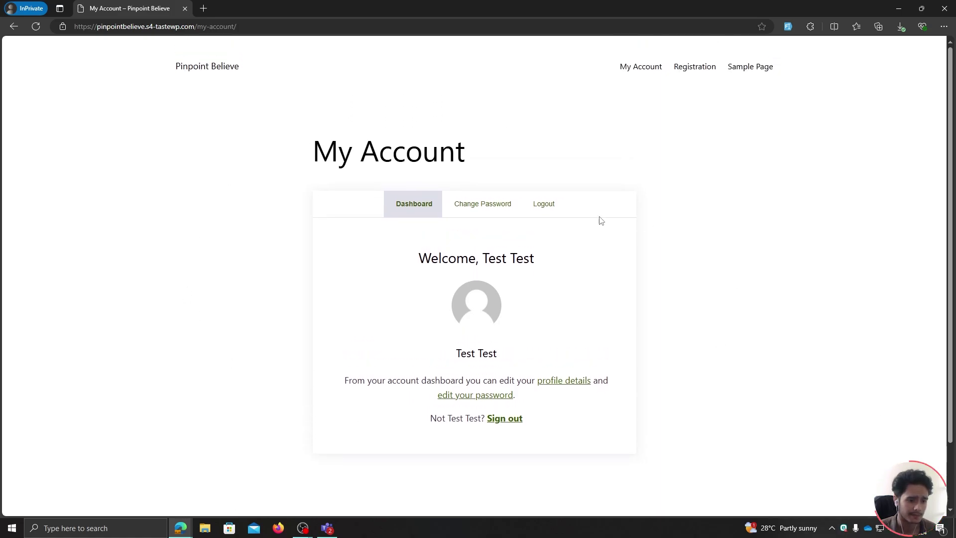
left_click(564, 383)
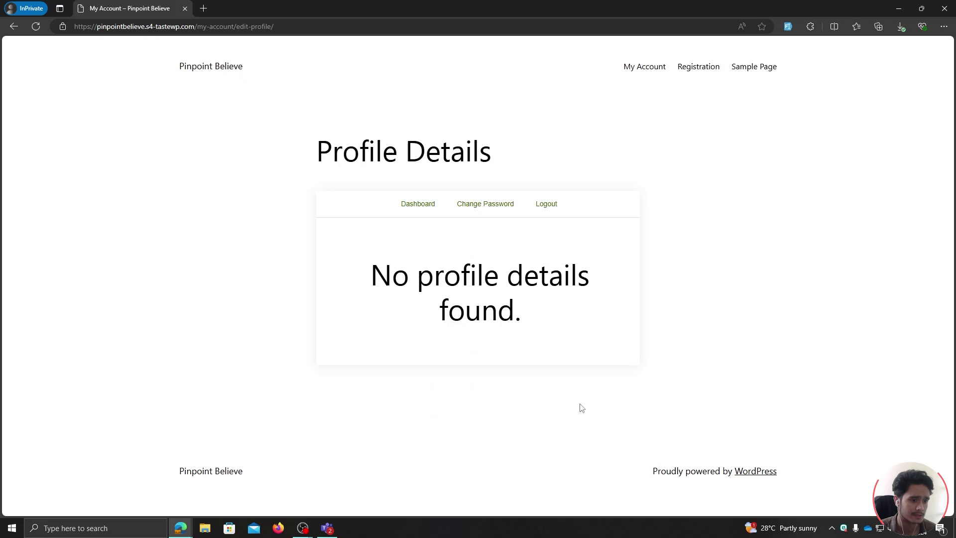
left_click_drag(366, 259, 662, 331)
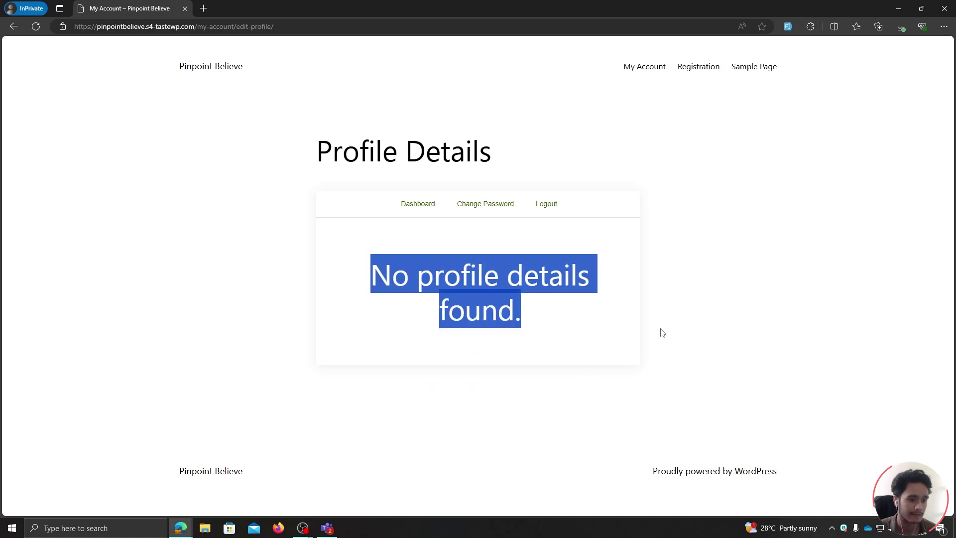
left_click(748, 344)
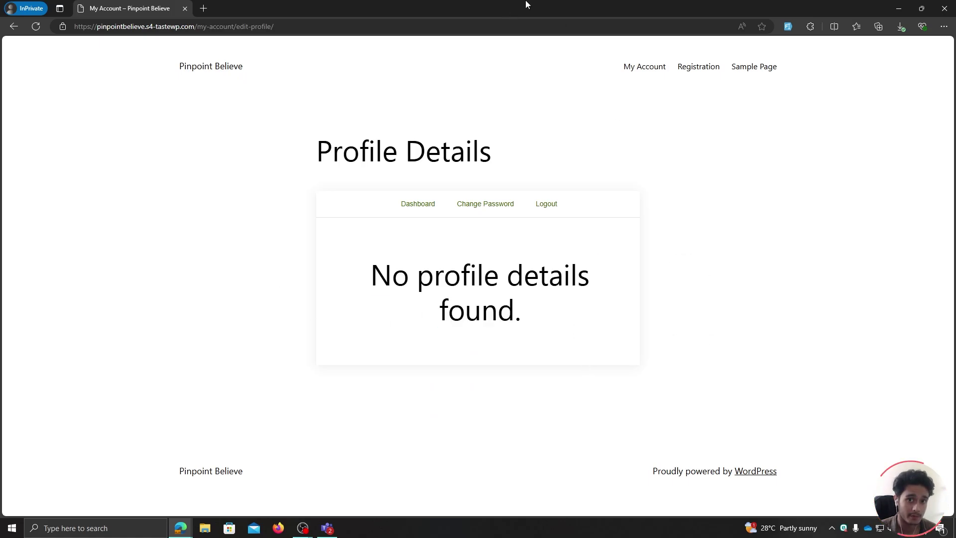
key("alt+Tab")
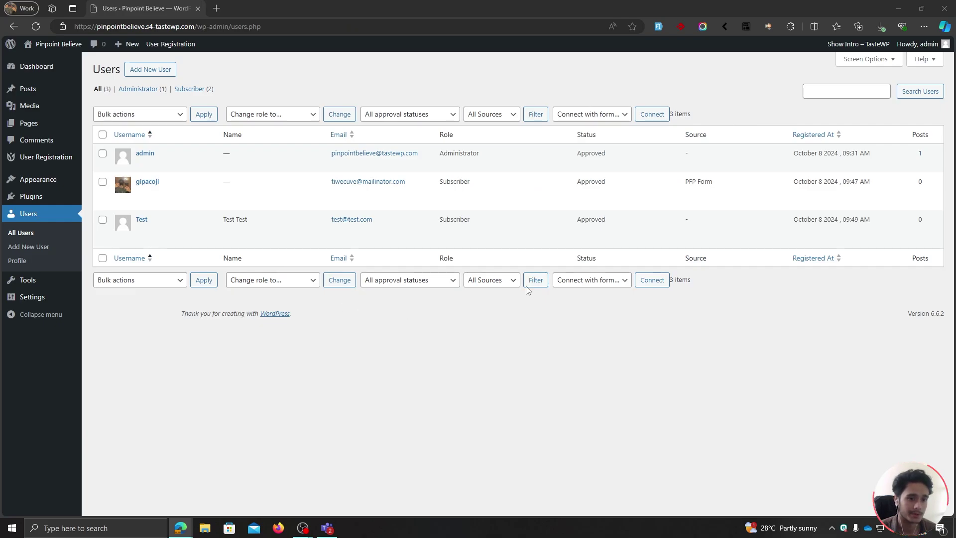
- Tick the user Test and connect them to PFP Form via the 'Connect with form...' dropdown
left_click(613, 119)
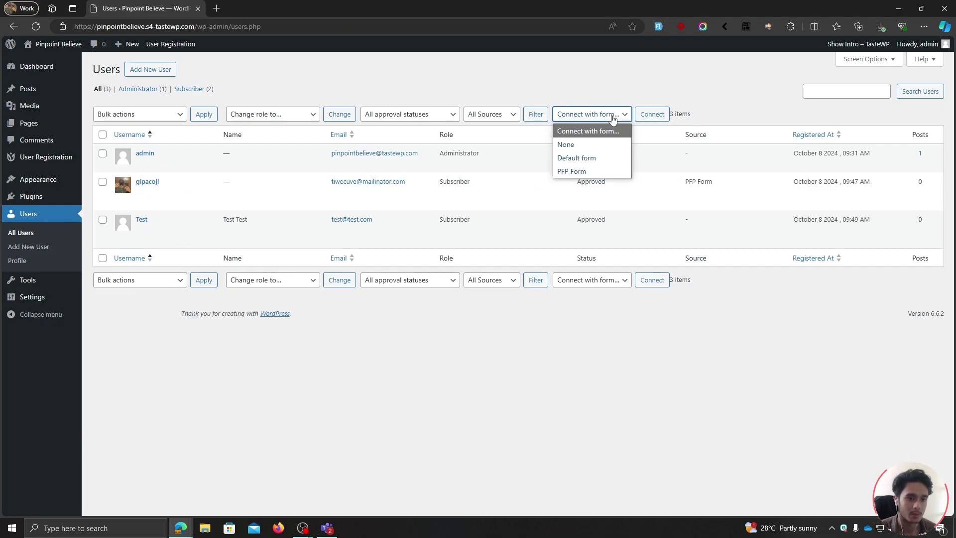
left_click(103, 222)
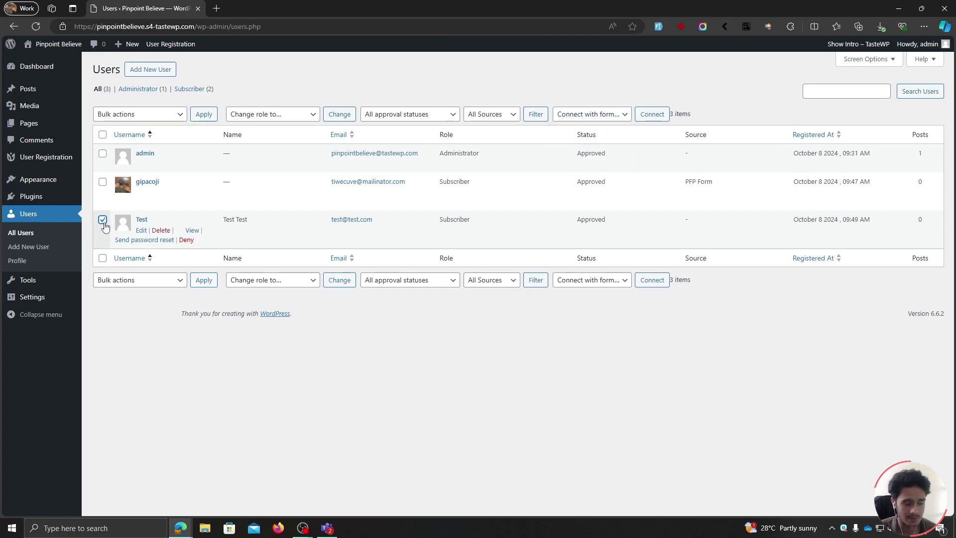
left_click(103, 221)
left_click(599, 116)
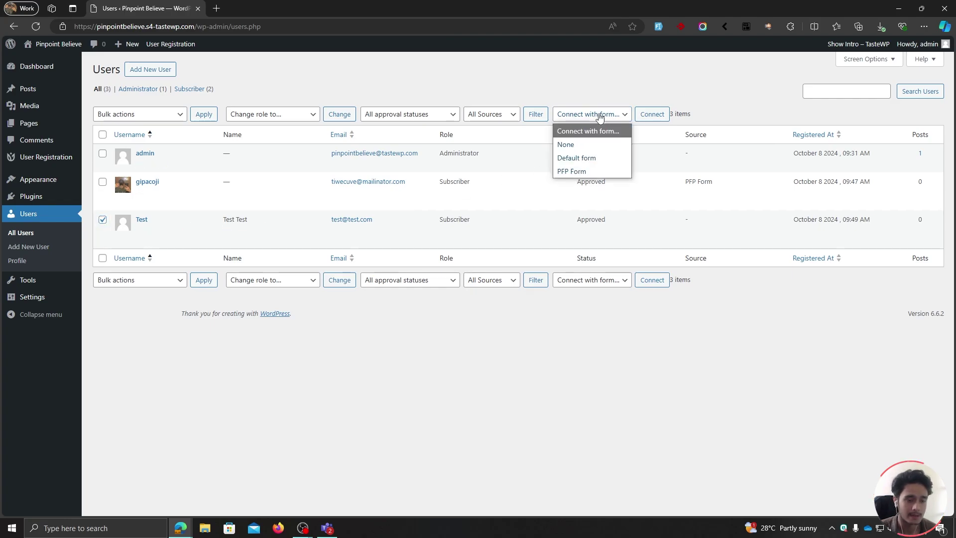
left_click(592, 171)
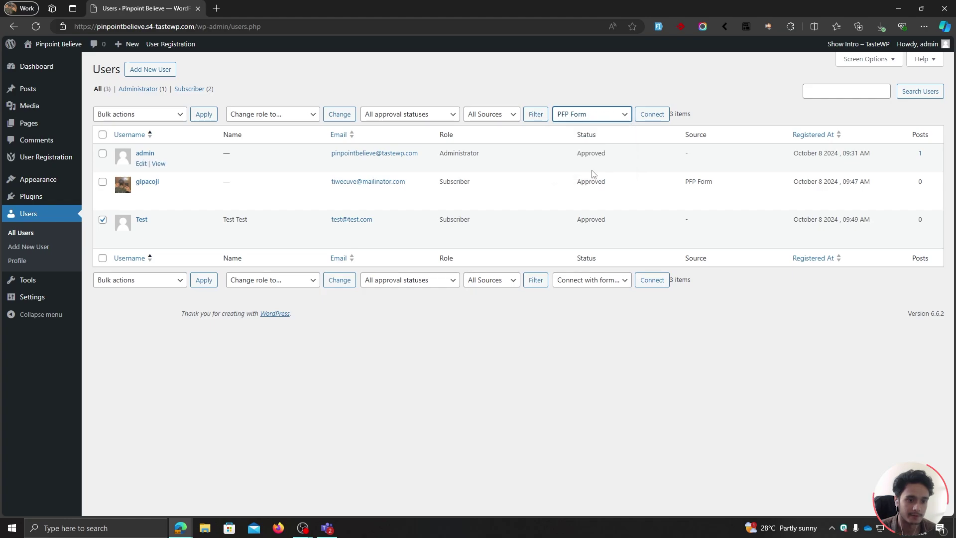
left_click(651, 122)
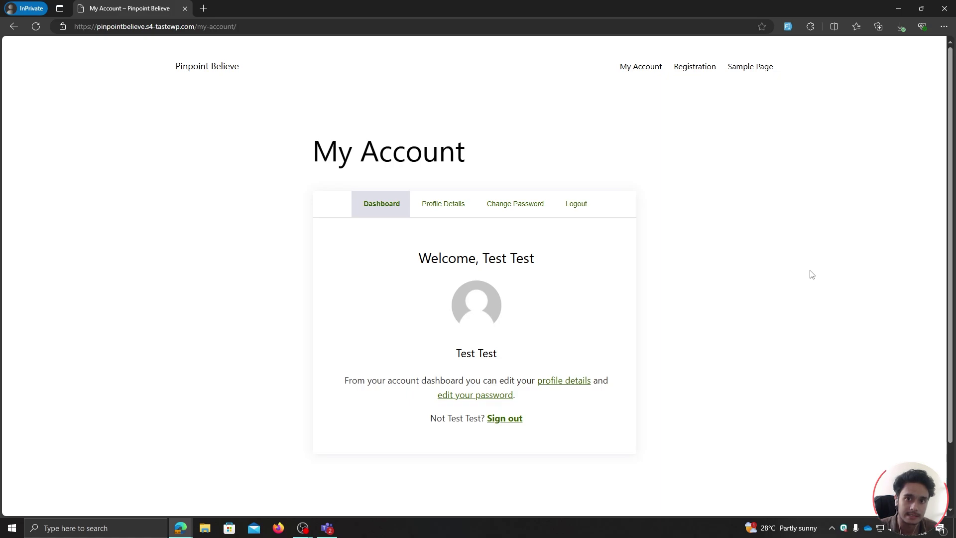
- Upload a photo as the test user's profile picture on Profile Details and save the changes
left_click(440, 219)
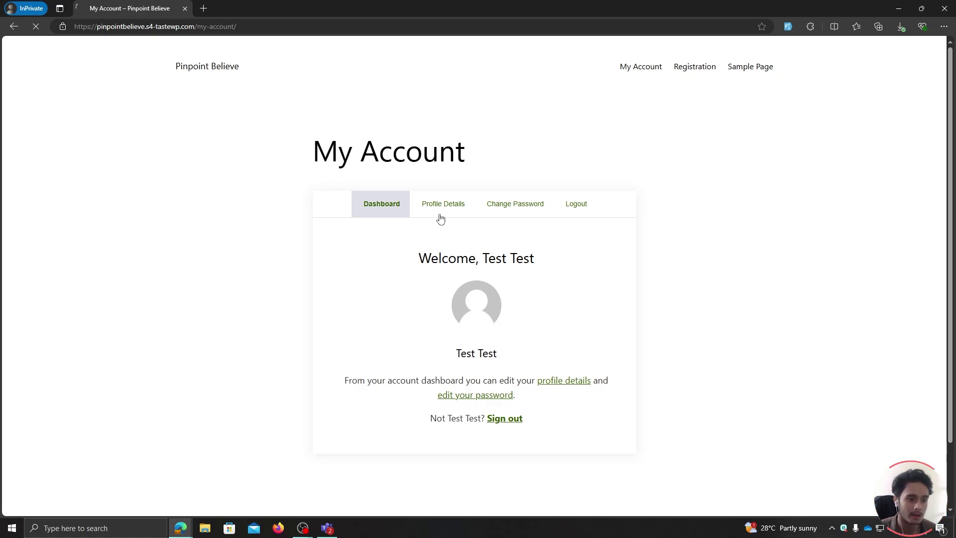
scroll(440, 217, "down", 3)
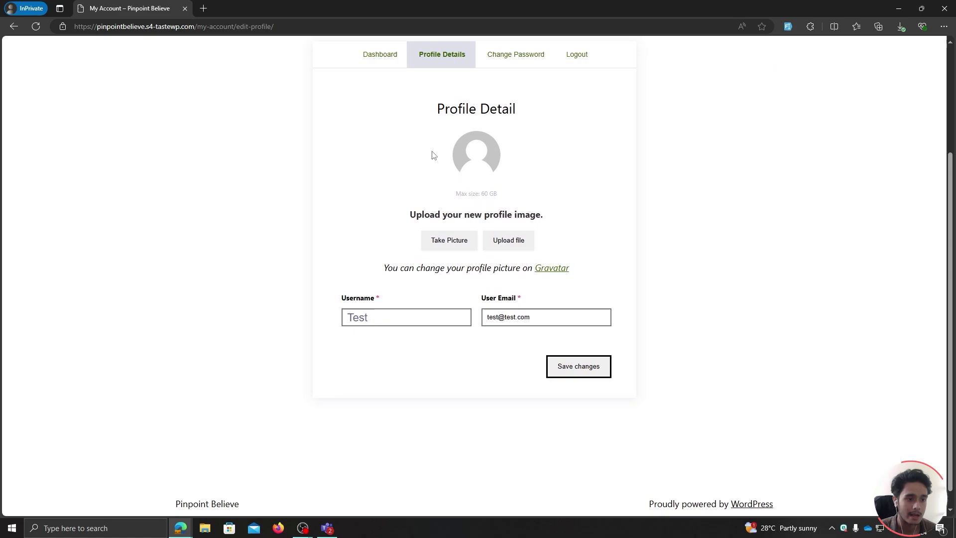
left_click(513, 240)
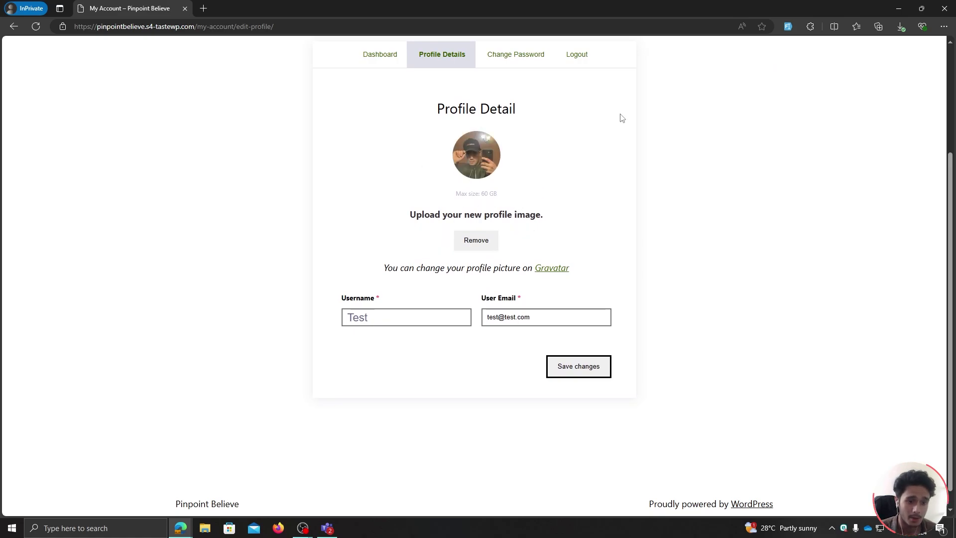
scroll(643, 137, "up", 1)
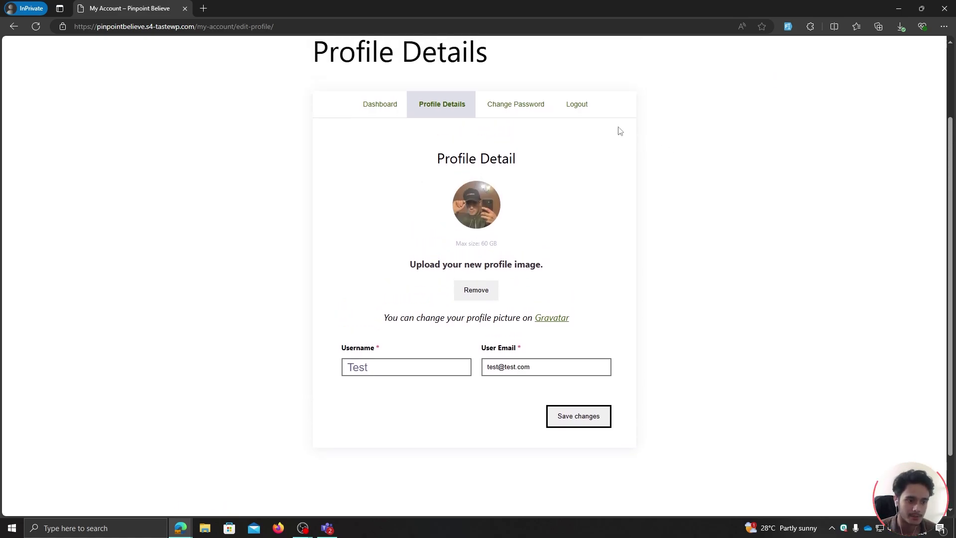
left_click(586, 421)
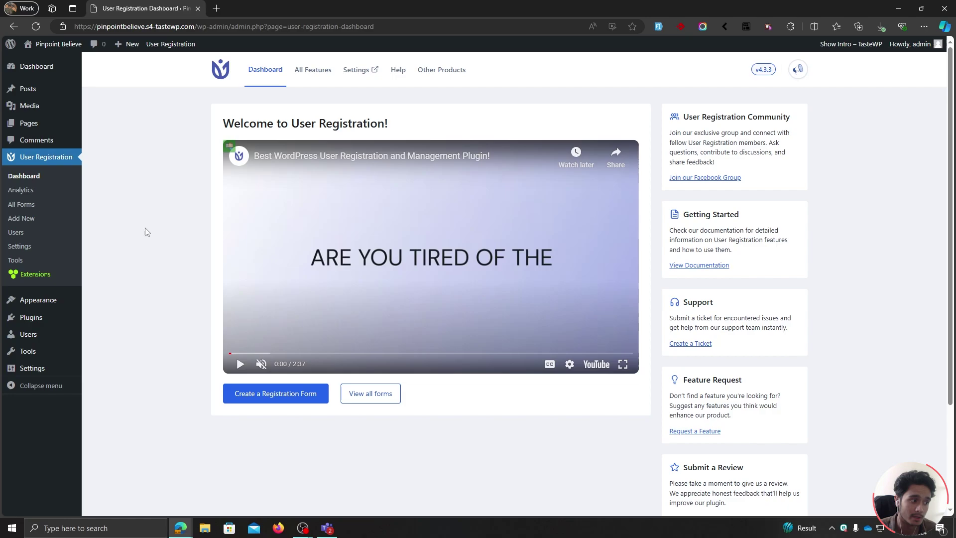
- Open PFP Form from All Forms in the editor and select its Profile Picture field
left_click(33, 205)
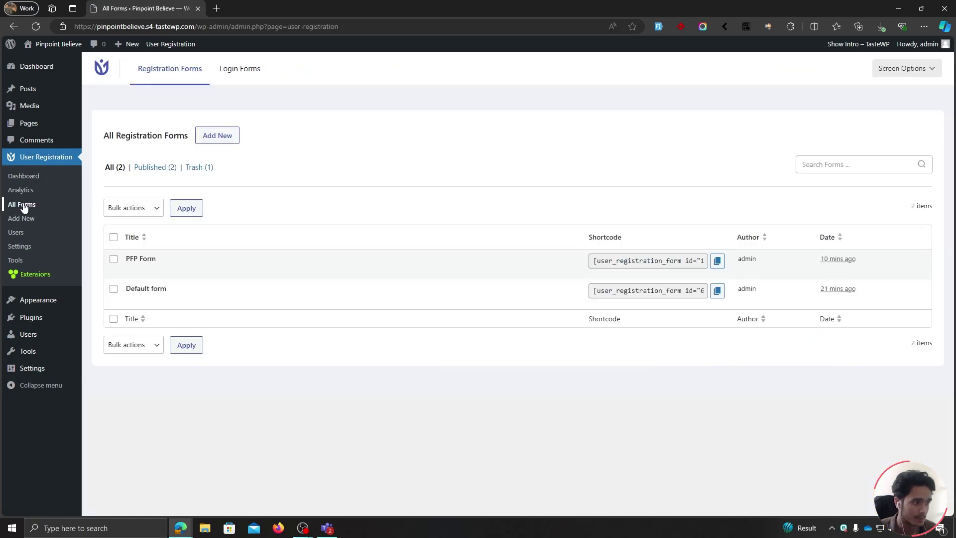
left_click(153, 270)
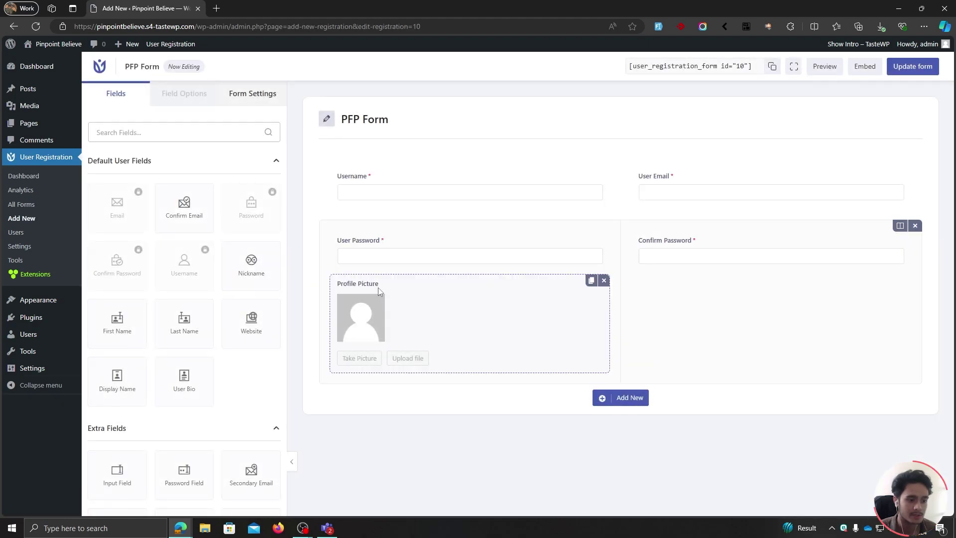
left_click(375, 285)
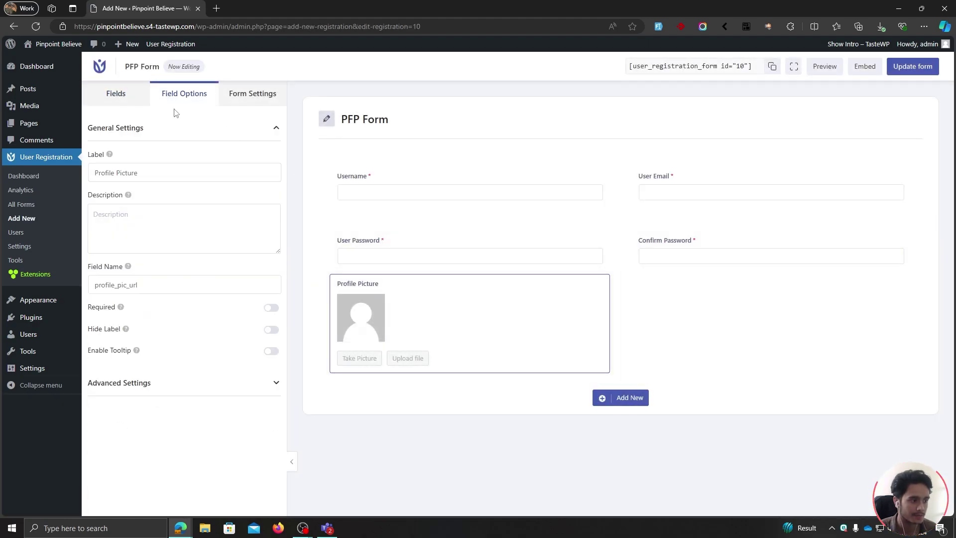
- Review the Profile Picture advanced settings, including allowed file types, and update the form
left_click(176, 392)
scroll(194, 322, "down", 1)
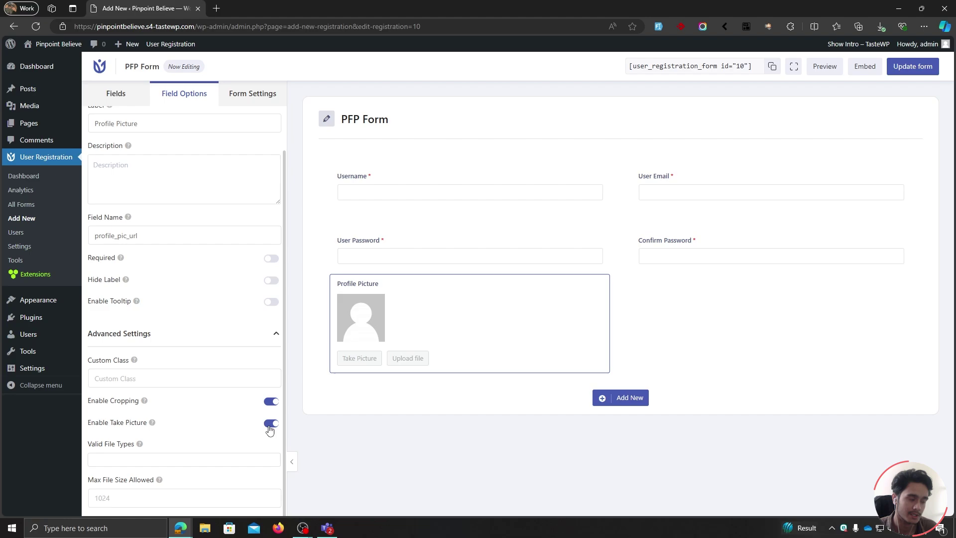
left_click(121, 460)
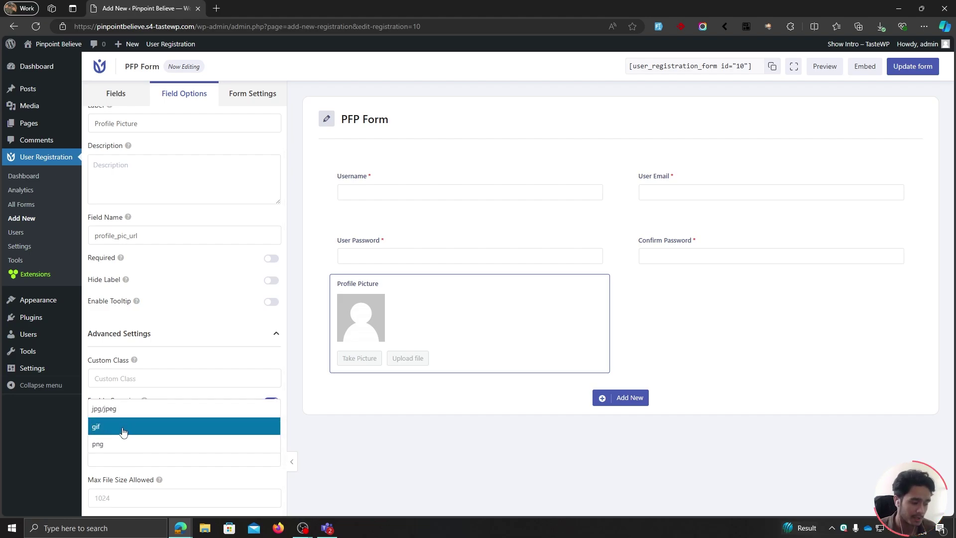
left_click(103, 496)
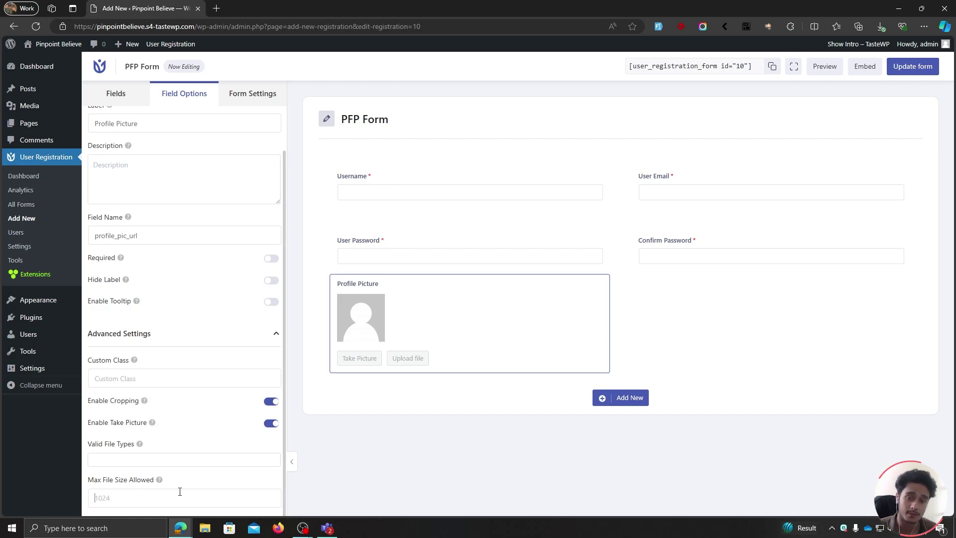
left_click(914, 66)
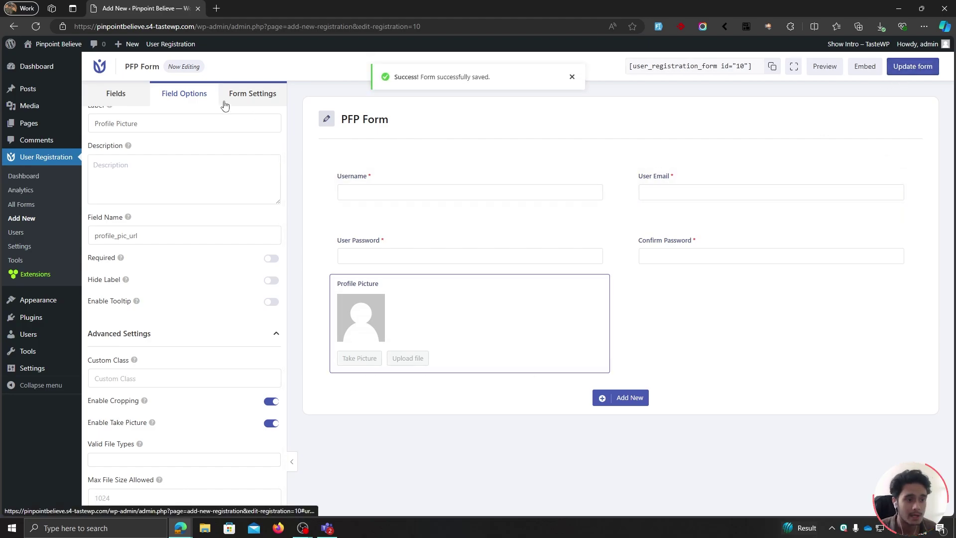
- Bring up the test user's My Account dashboard showing the uploaded photo as avatar
key("alt+Tab")
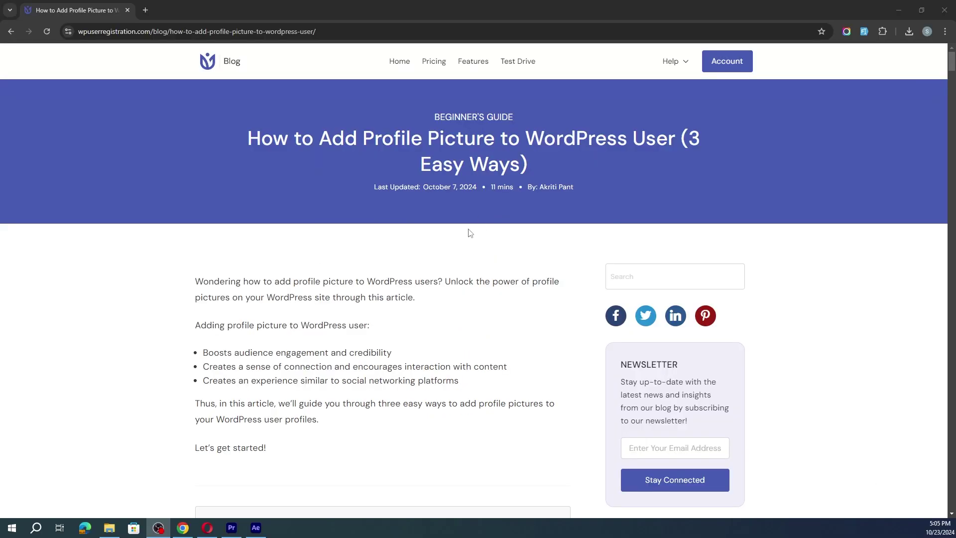
- Scroll the 'How to Add Profile Picture to WordPress User?' article down to Wrapping Up
scroll(467, 236, "down", 15)
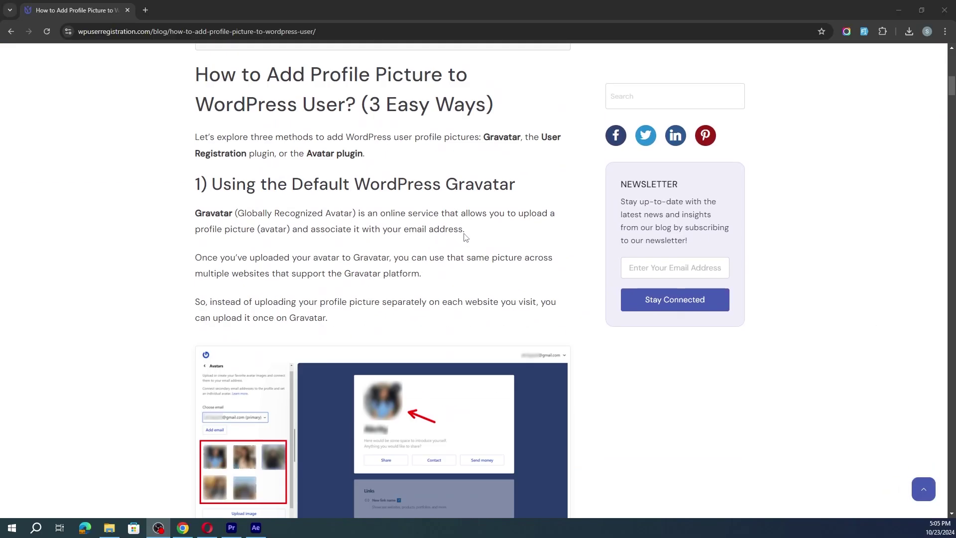
scroll(466, 238, "down", 20)
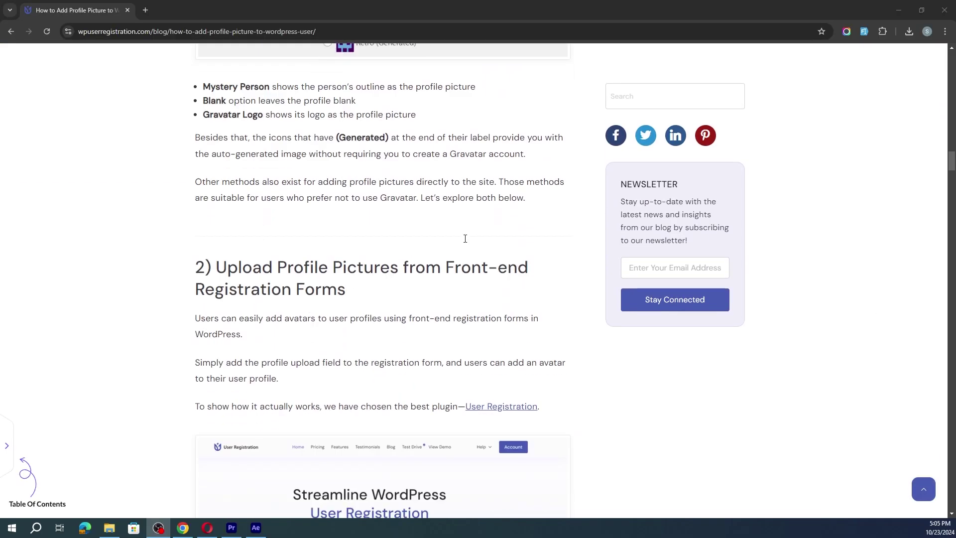
scroll(467, 243, "down", 20)
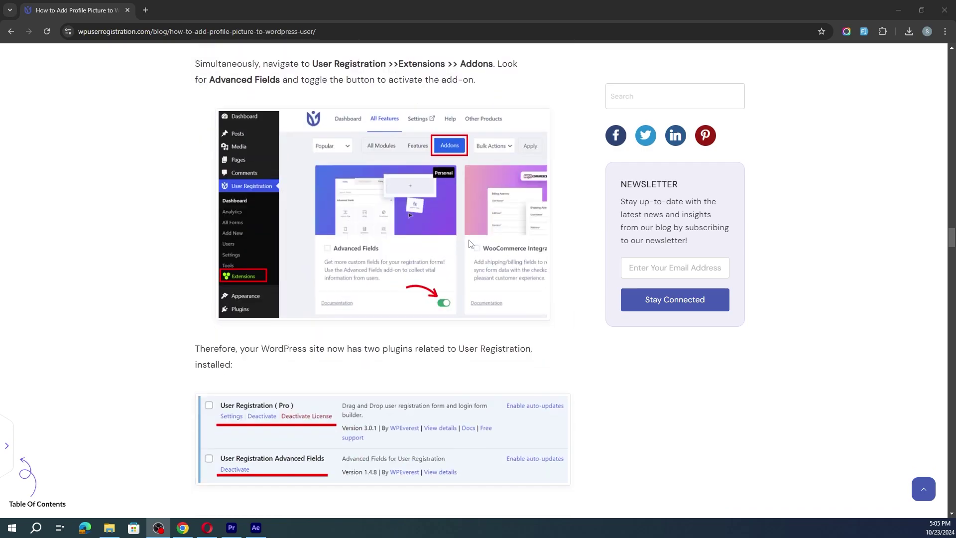
scroll(470, 243, "down", 20)
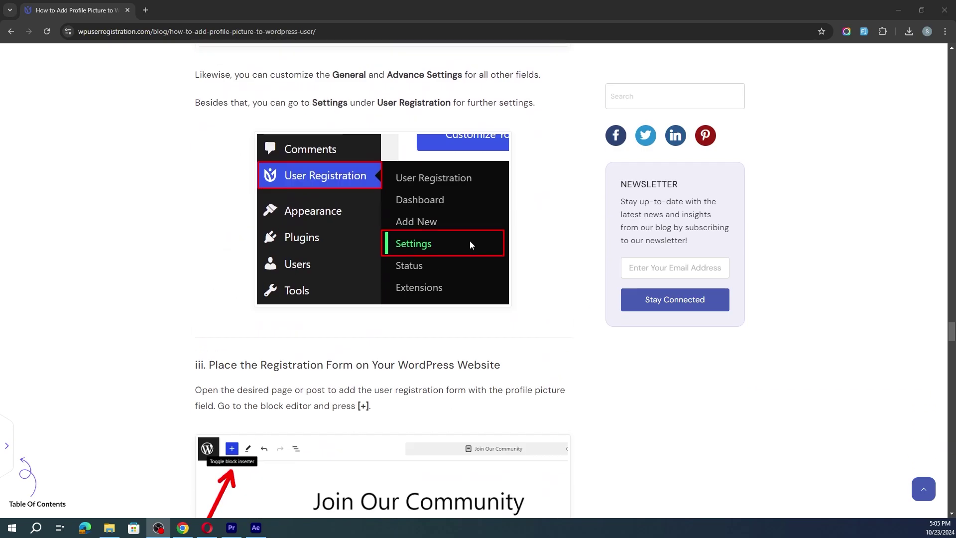
scroll(472, 244, "down", 20)
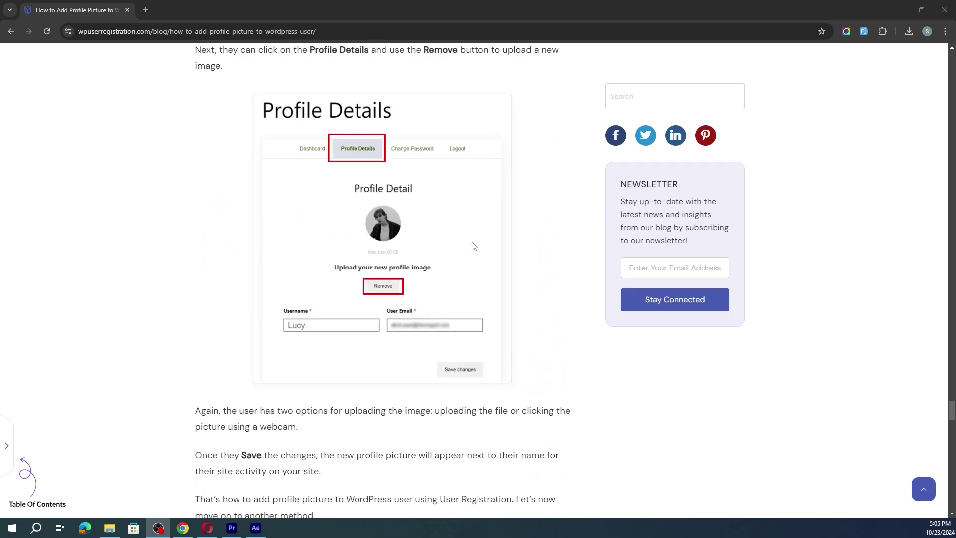
scroll(473, 246, "down", 20)
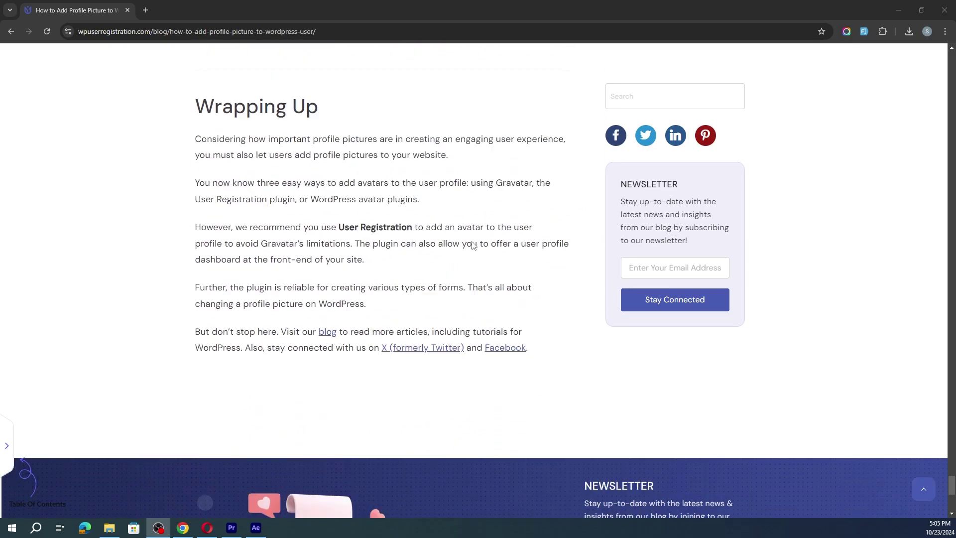